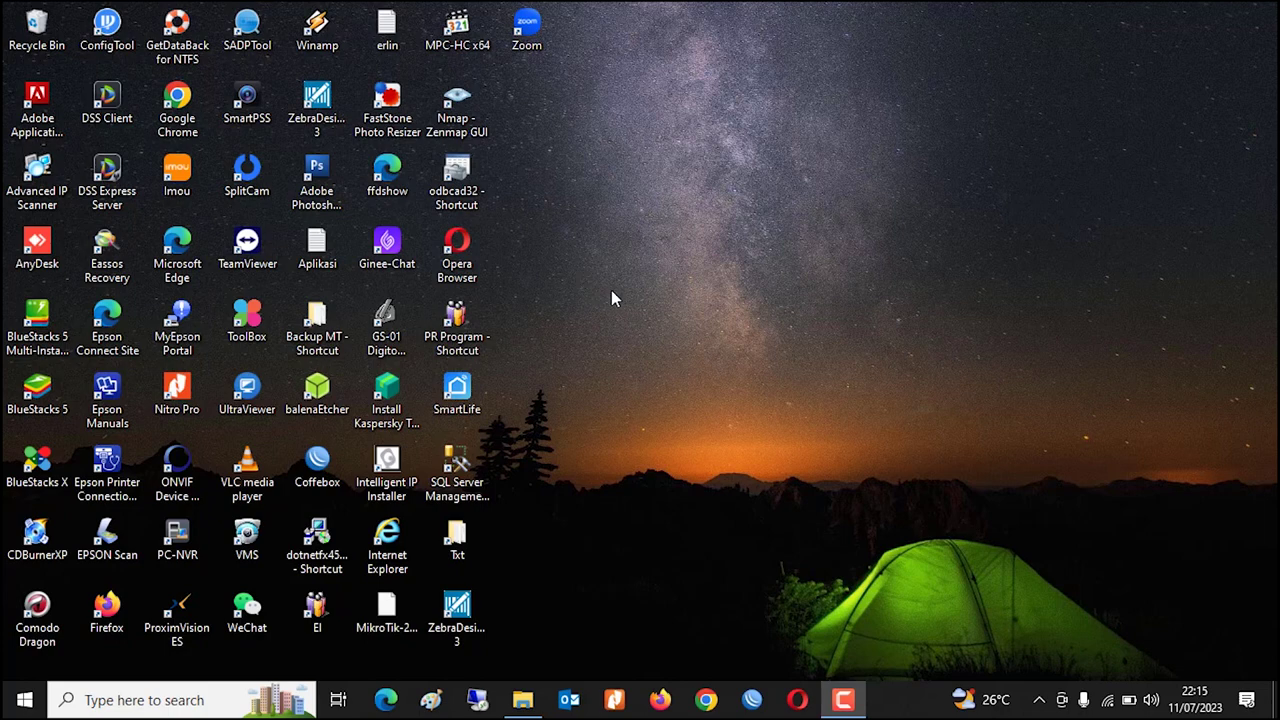
In SADP, check camera 001's IP address 192.168.10.205, then exit SADP.
double_click(250, 30)
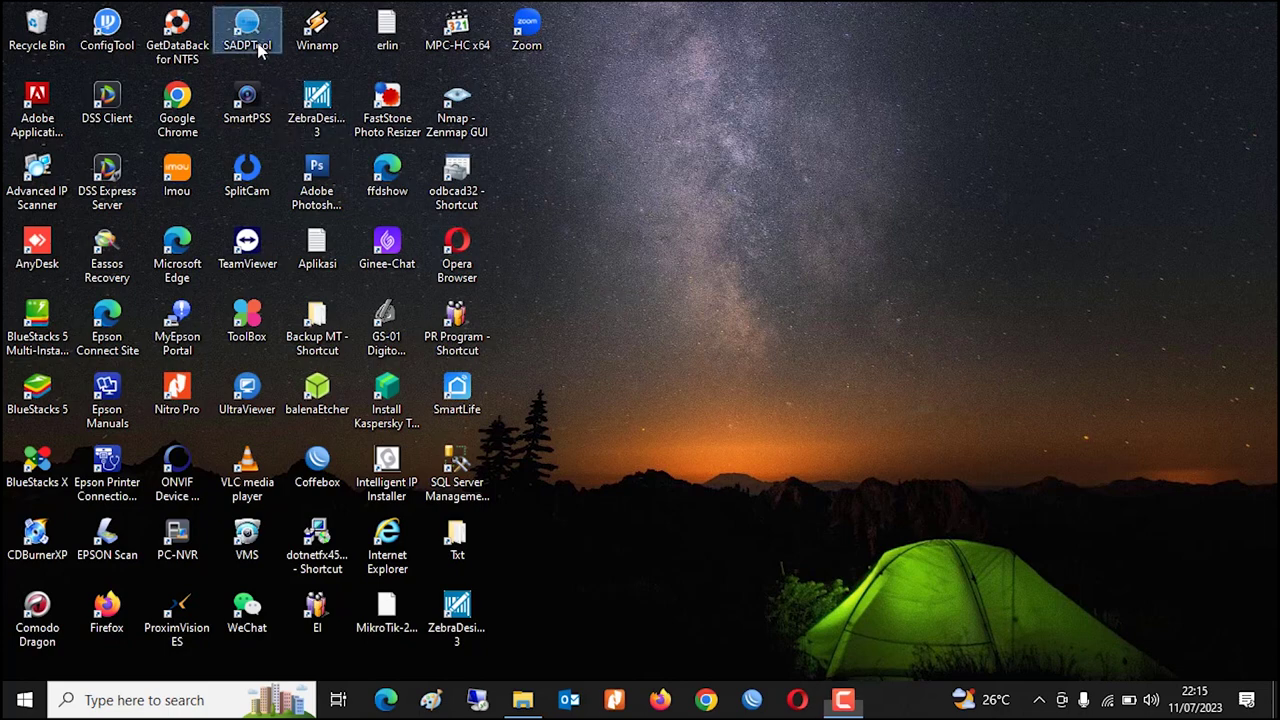
left_click(138, 186)
left_click(26, 146)
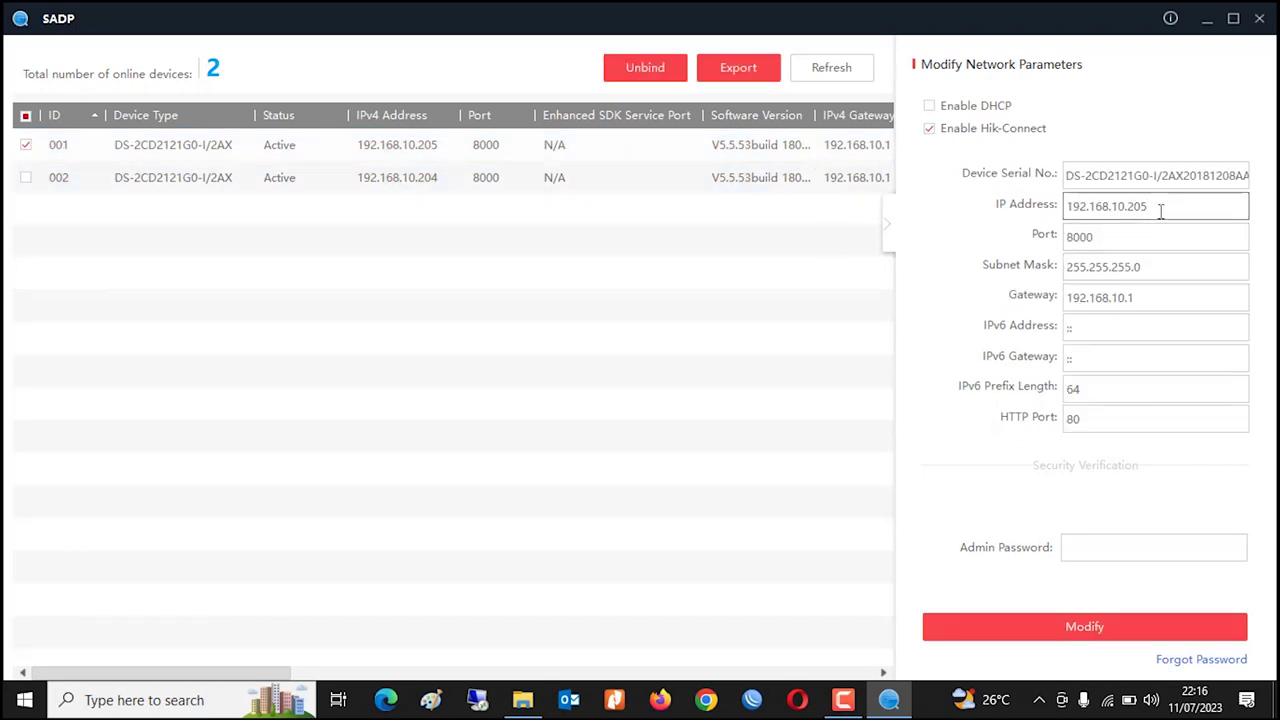
left_click_drag(1160, 207, 1044, 207)
left_click(1160, 206)
left_click(1259, 18)
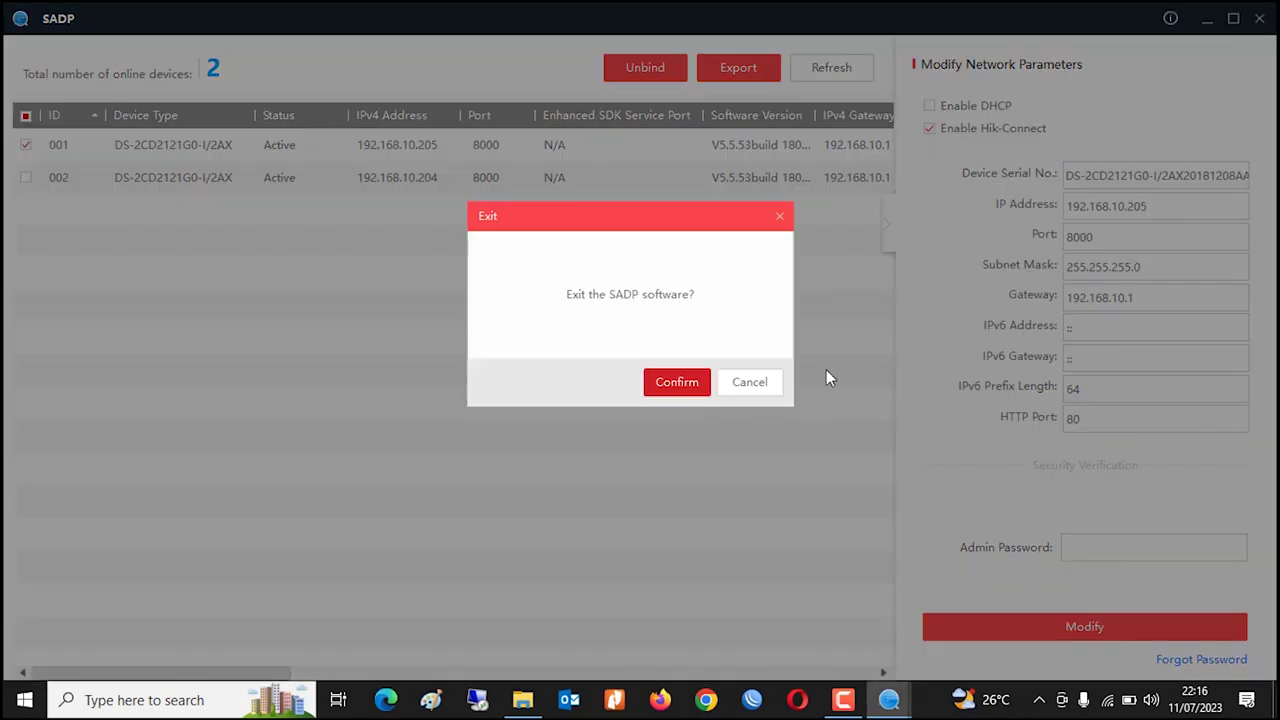
left_click(667, 383)
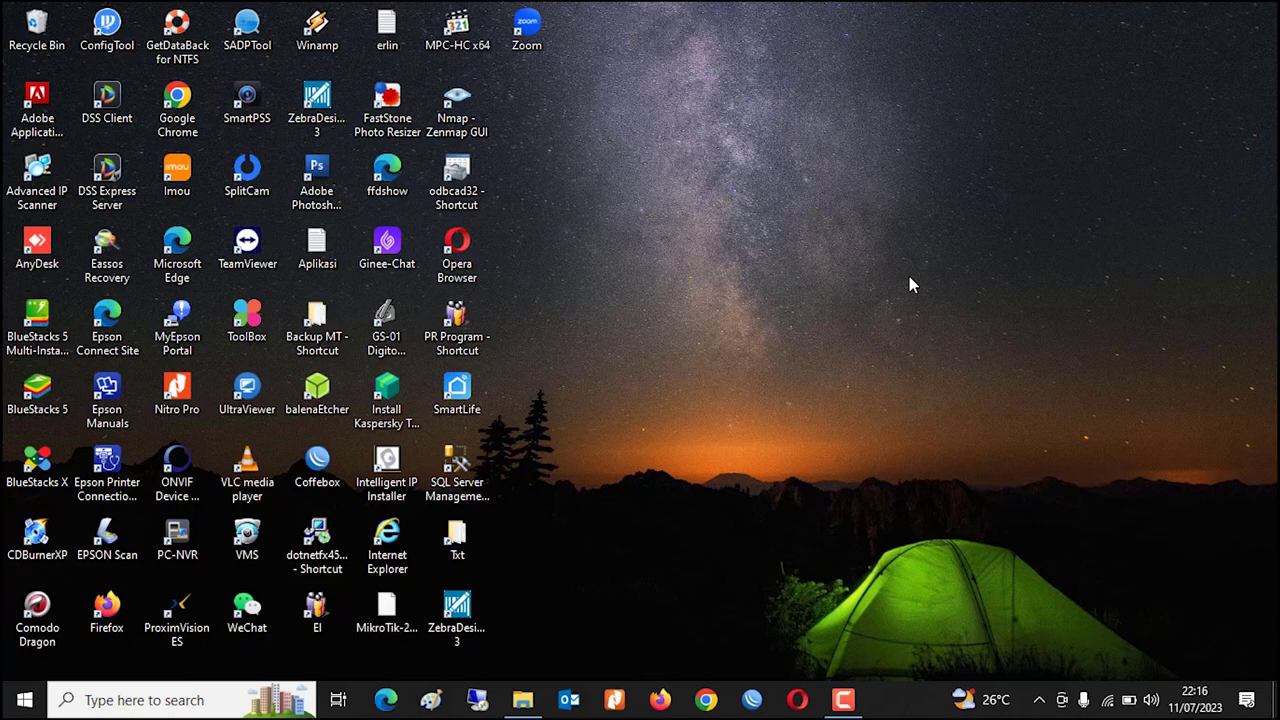
Load 192.168.10.200 in Chrome and log in to the NVR as admin with its password.
left_click(708, 701)
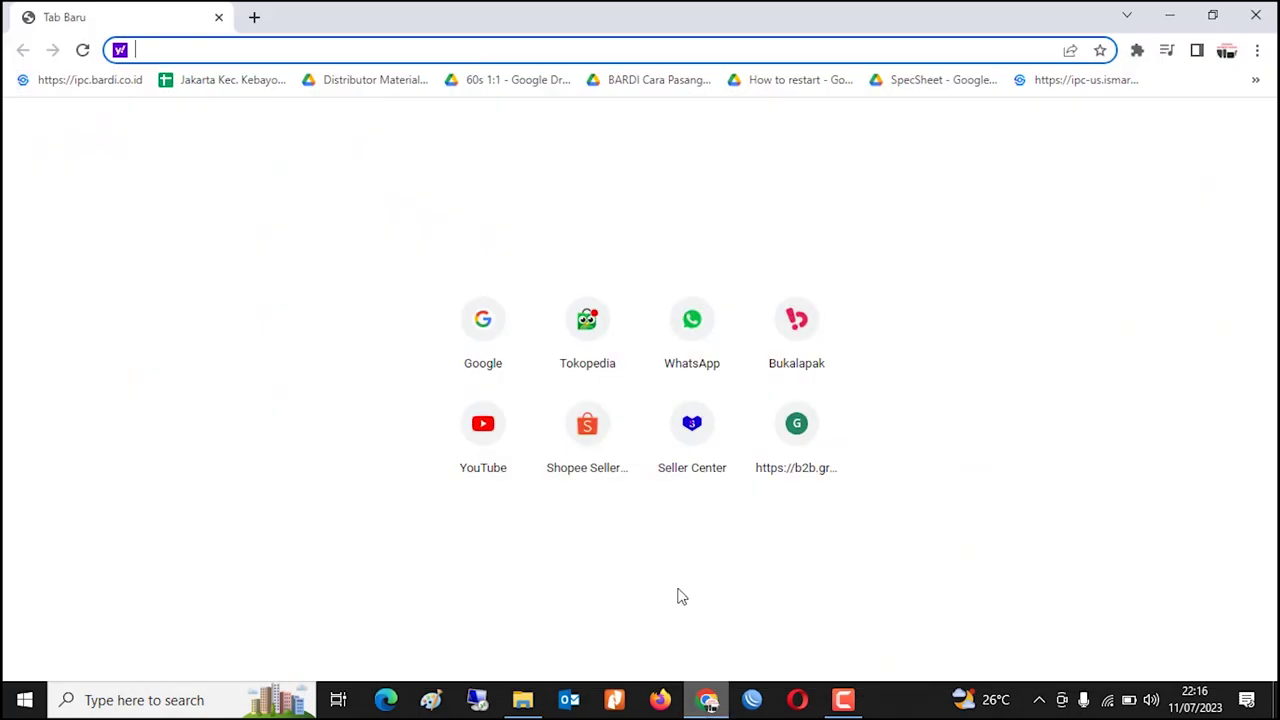
type("192.168.2.200")
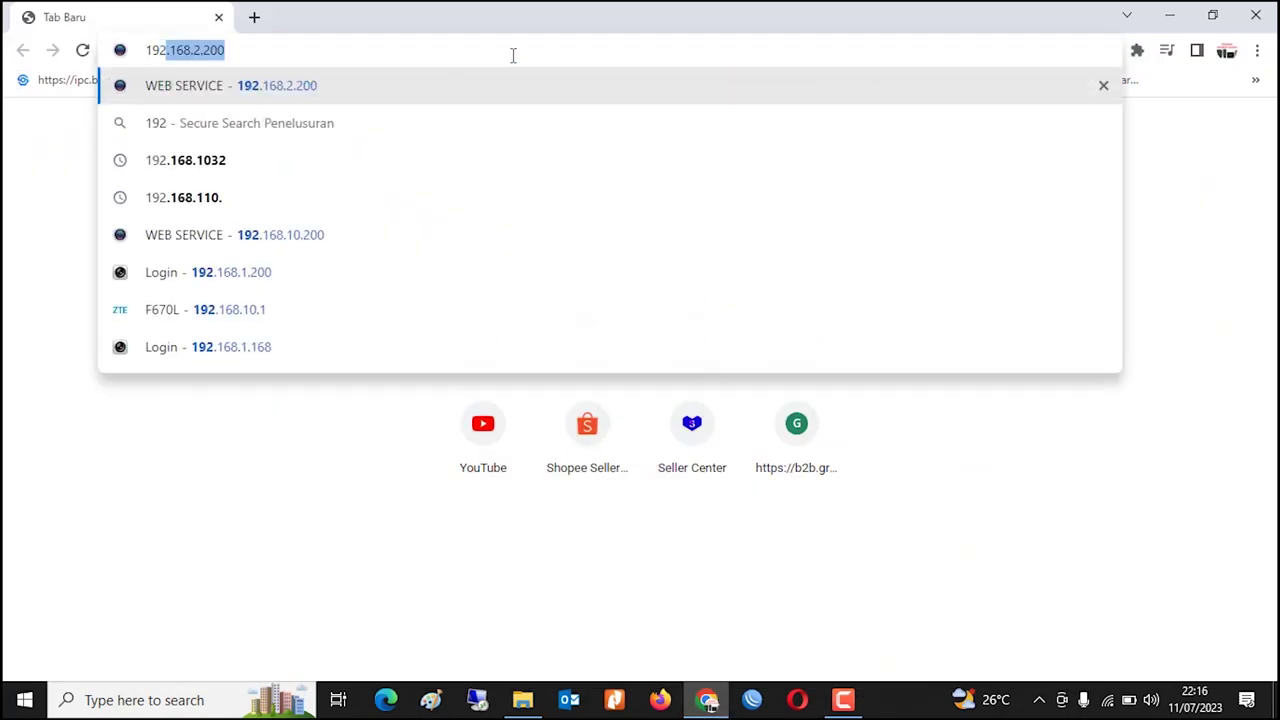
key("BackSpace")
key("BackSpace")
key("BackSpace")
key("BackSpace")
key("BackSpace")
type("10")
key("Return")
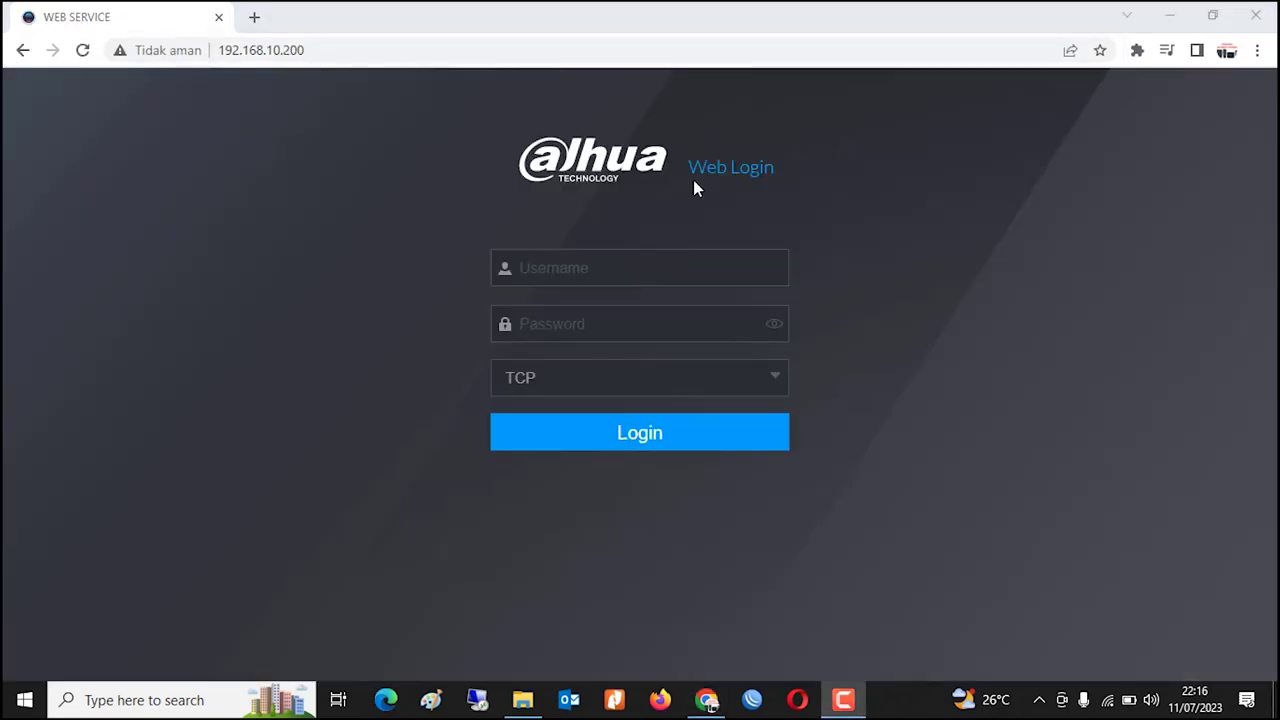
left_click(575, 278)
key("Tab")
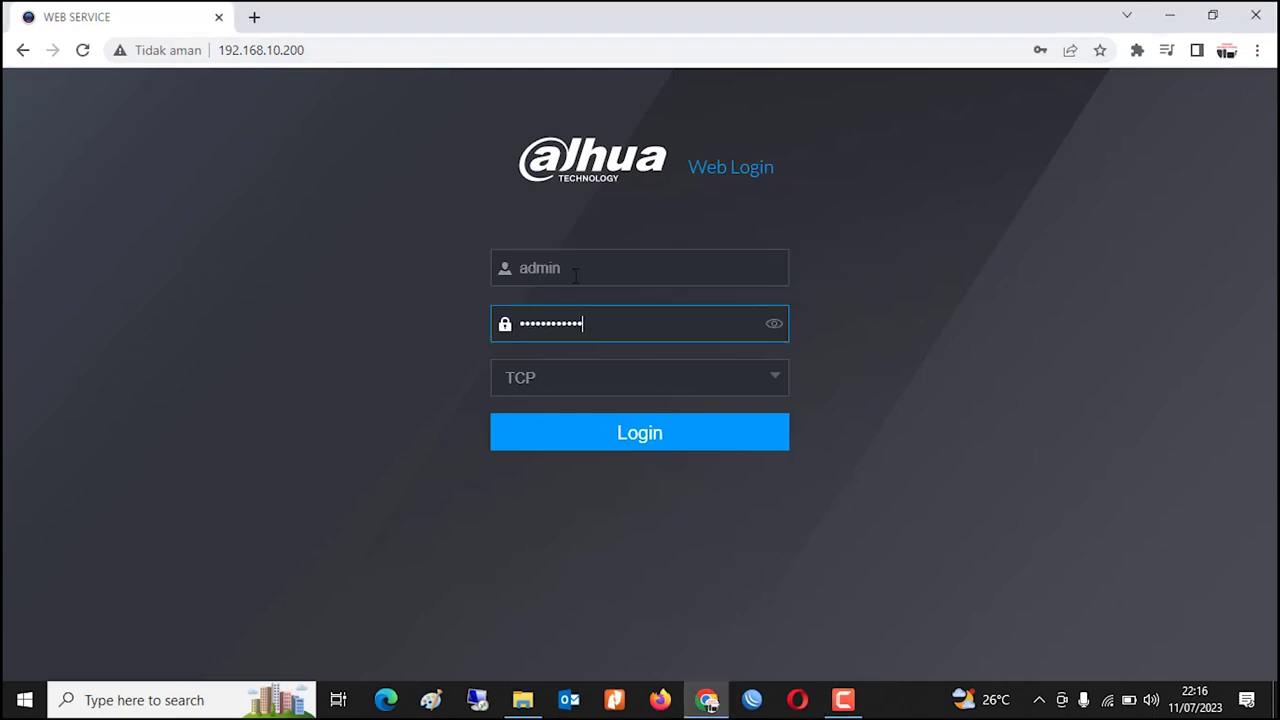
key("Return")
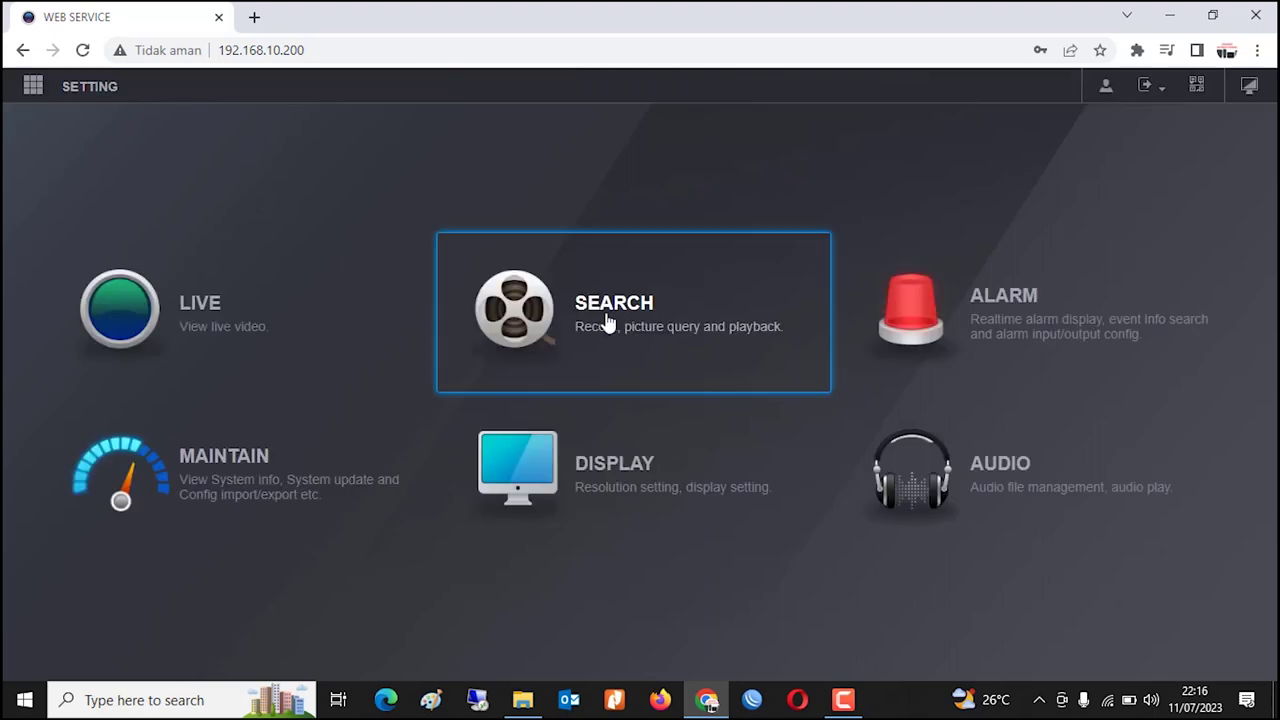
Open the NVR's Camera settings and scroll to the Added Device table of six cameras.
left_click(36, 98)
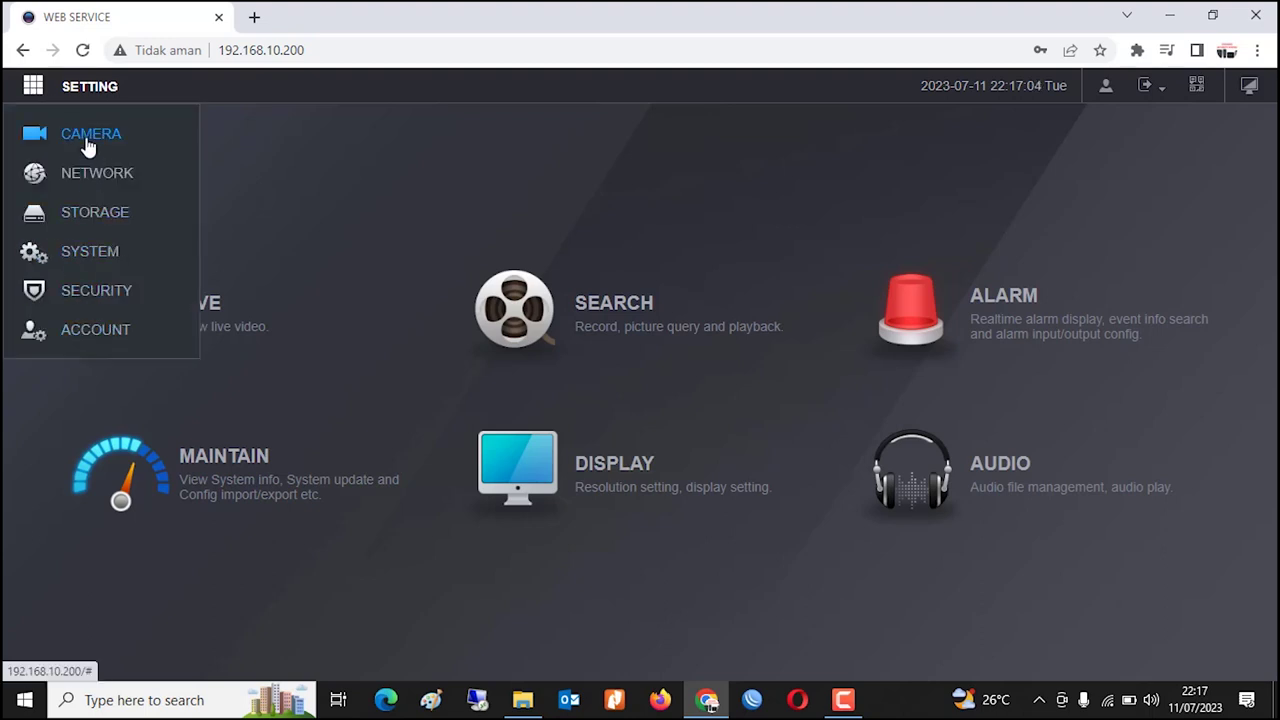
left_click(87, 145)
scroll(640, 452, "down", 2)
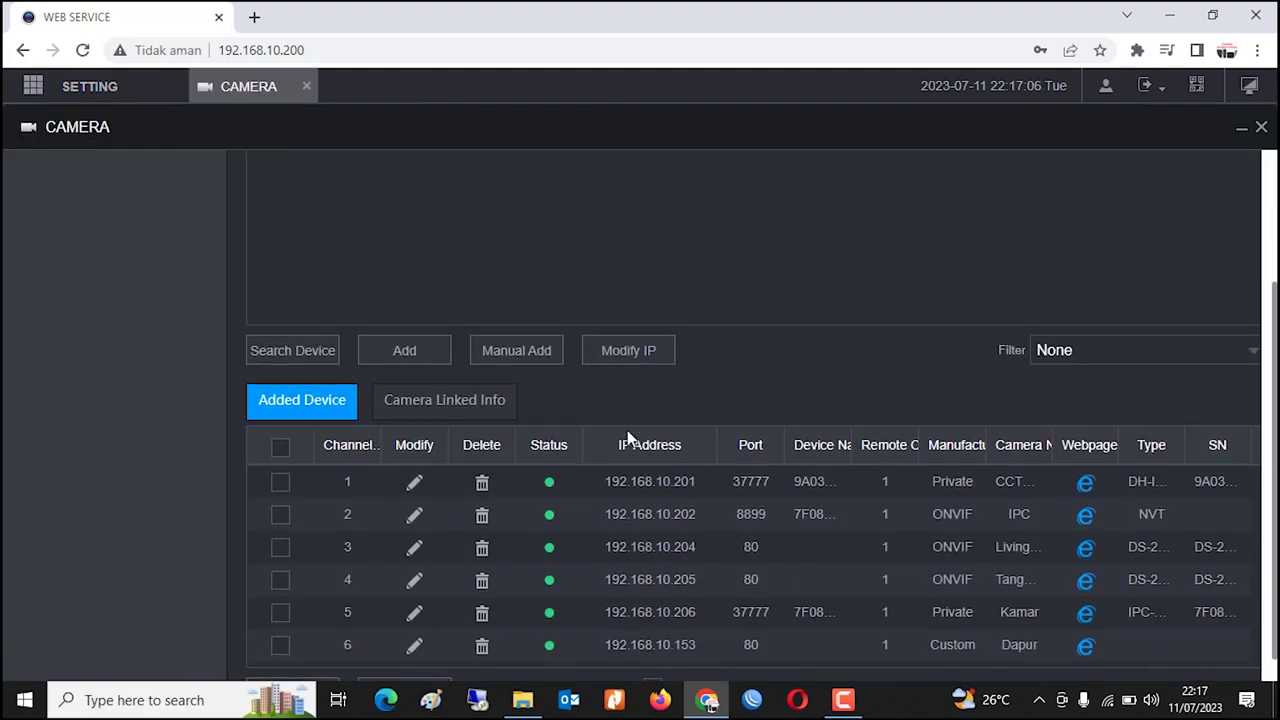
scroll(638, 446, "down", 1)
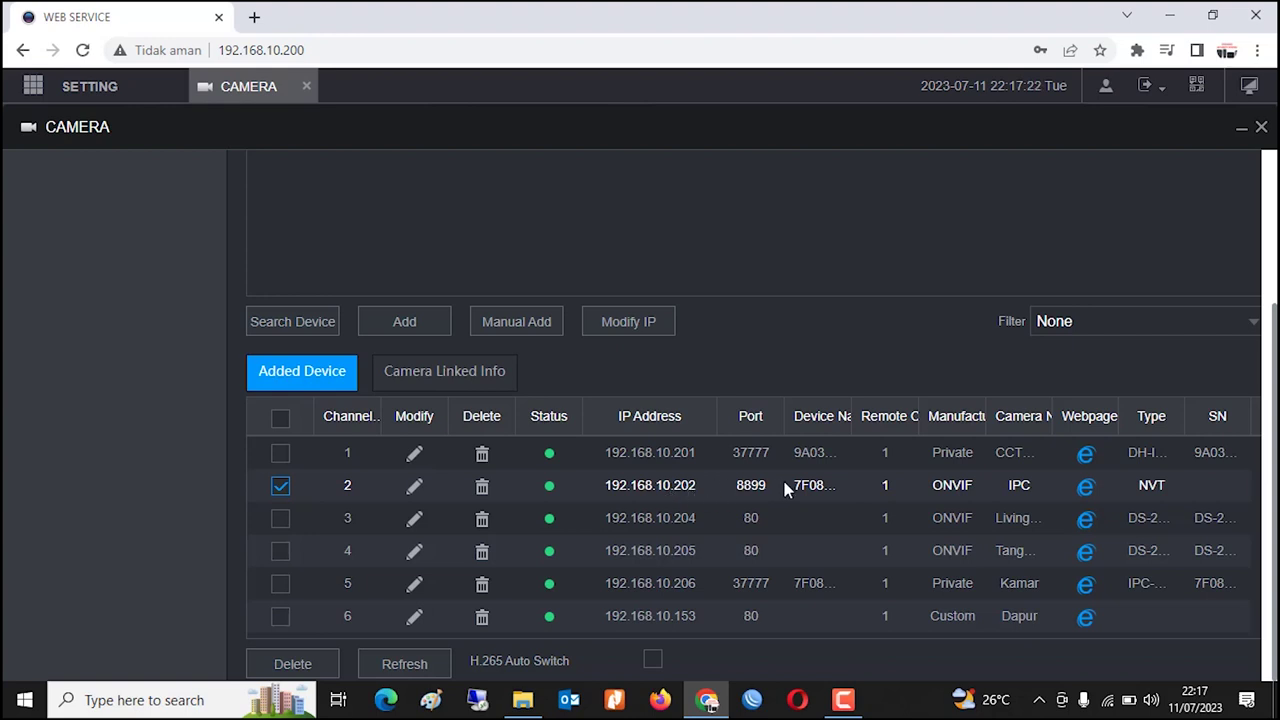
key("super+r")
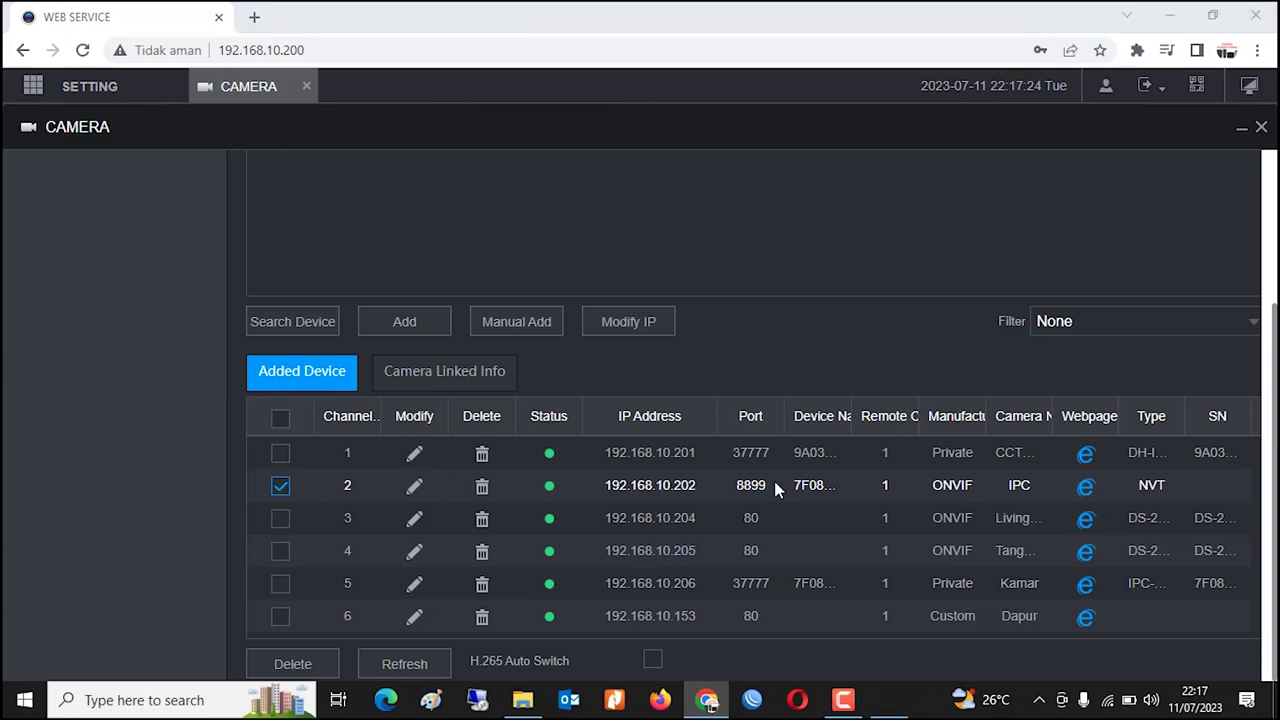
Run ipconfig in a Command Prompt launched with cmd.
type("cmd")
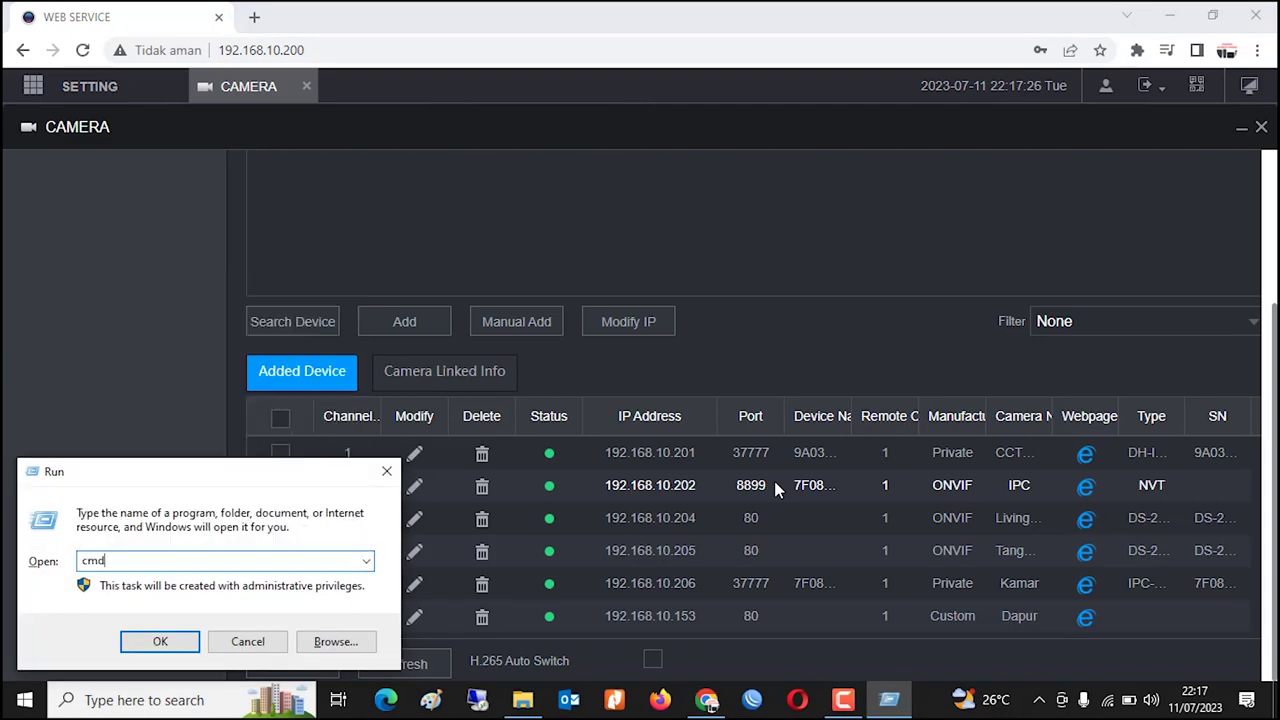
key("Return")
type("ipconfig")
key("Return")
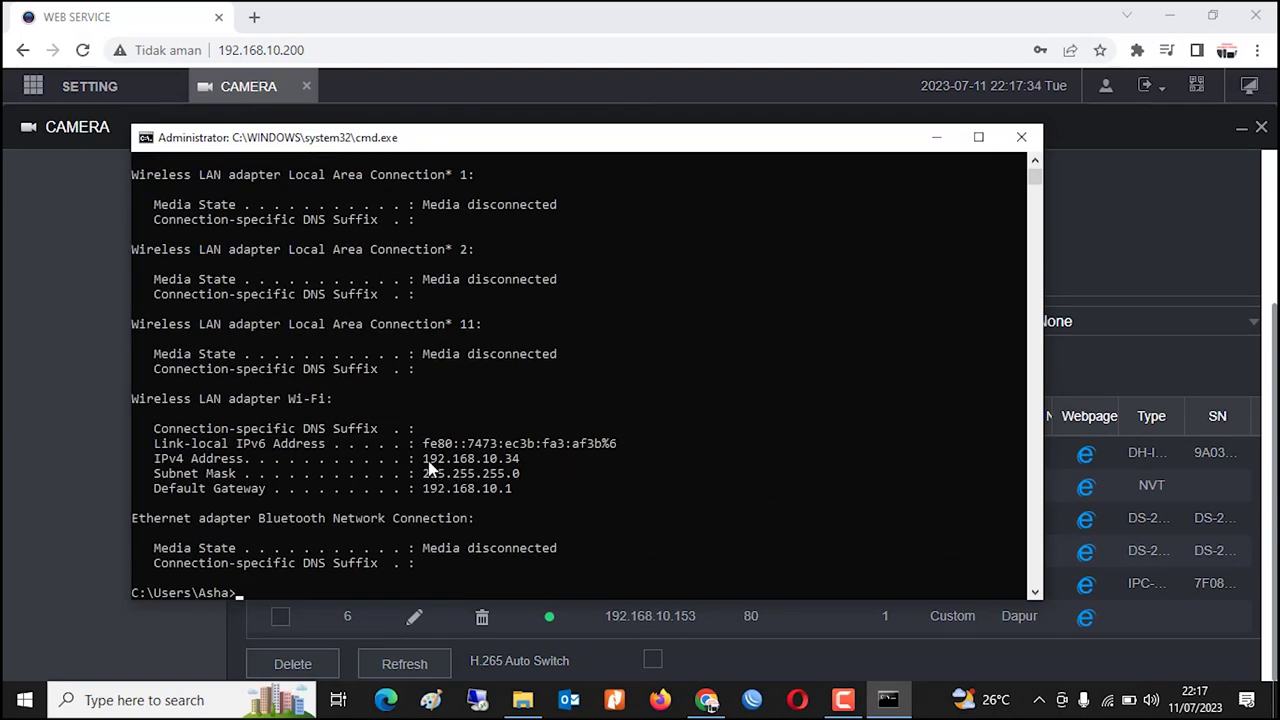
Copy the default gateway 192.168.10.1 and start a new Chrome tab.
left_click_drag(424, 458, 476, 460)
left_click(485, 460)
left_click(514, 459)
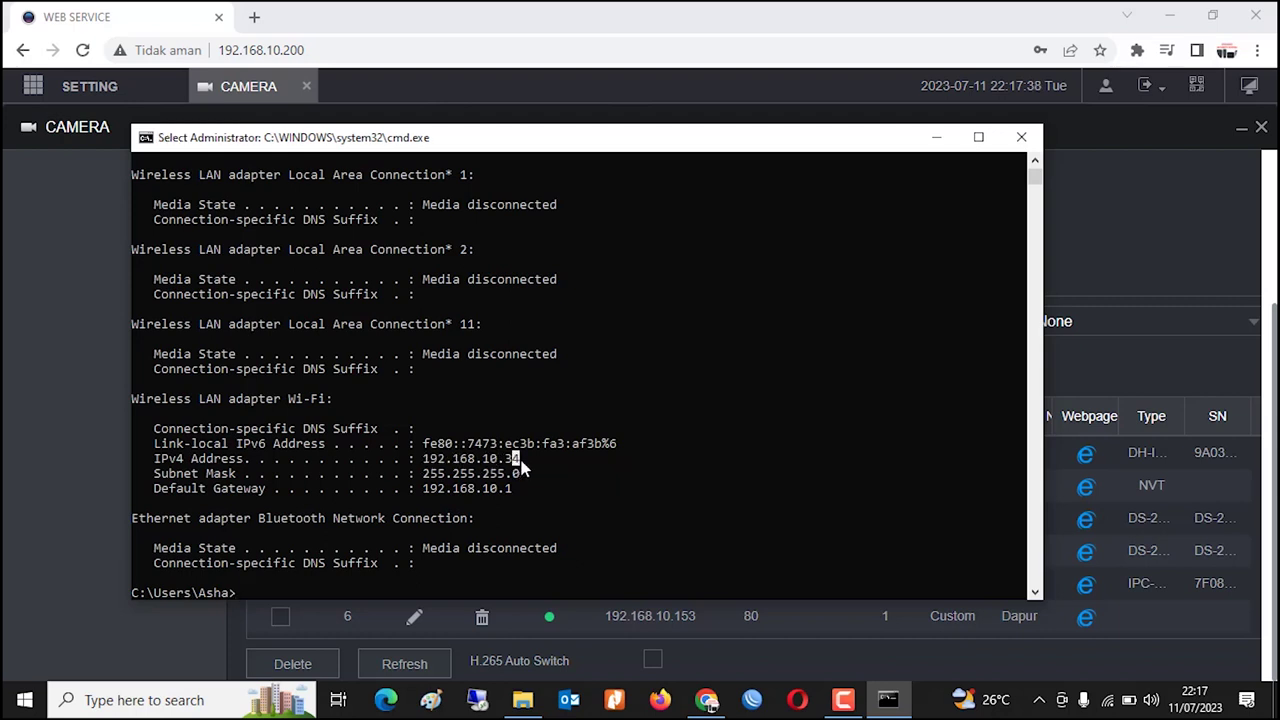
left_click_drag(423, 488, 520, 494)
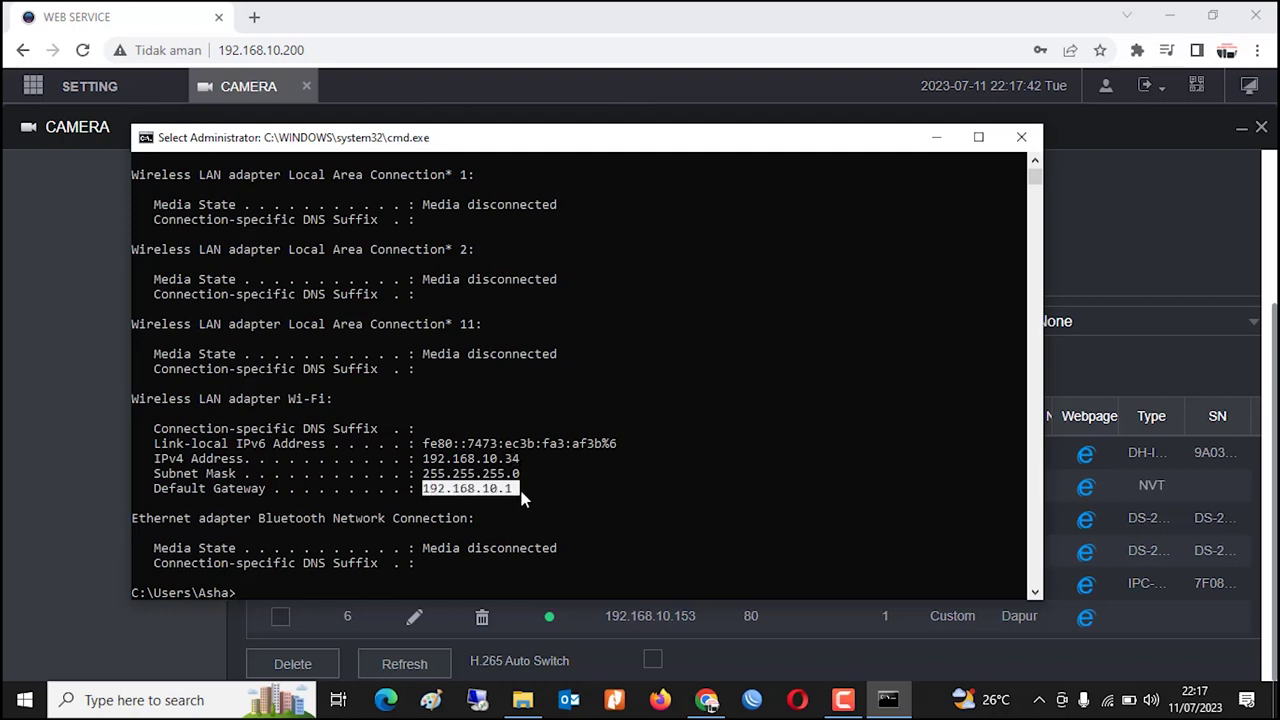
left_click(520, 491)
left_click(508, 490)
left_click_drag(424, 490, 526, 492)
key("ctrl+c")
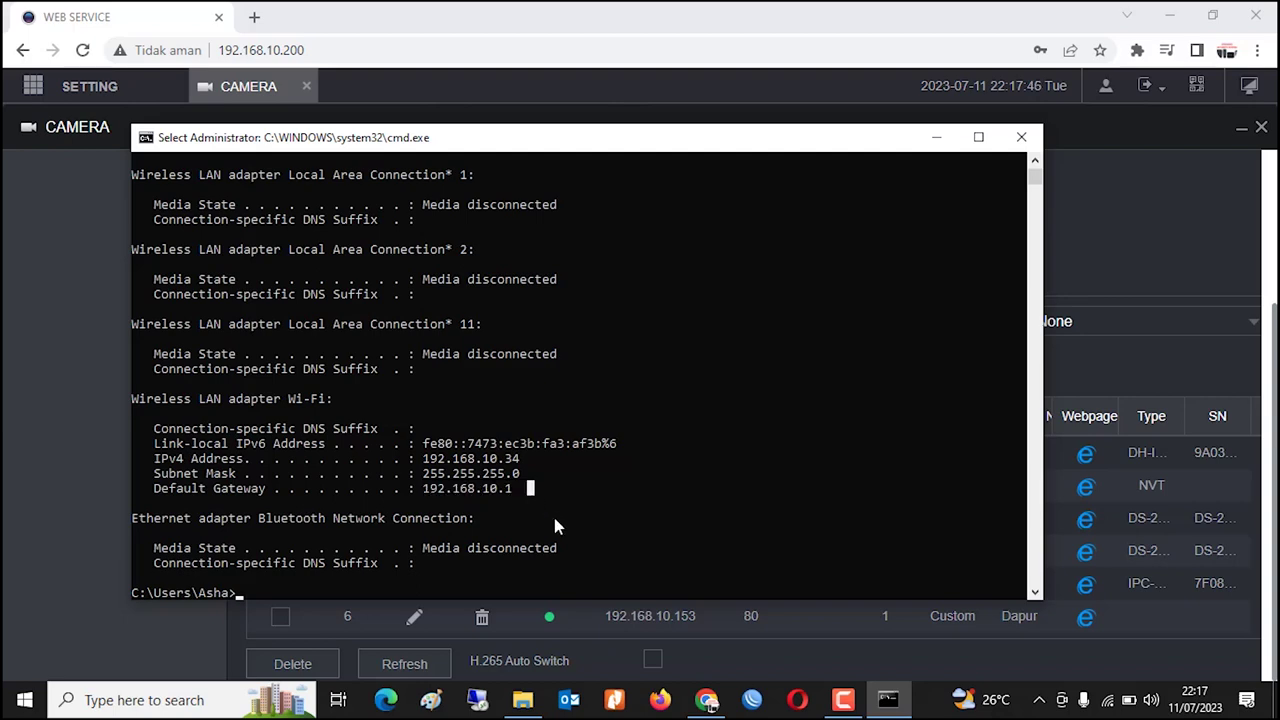
left_click(265, 22)
left_click(253, 20)
Log in to the router admin at 192.168.10.1 and dismiss Chrome's password-check warning.
type("192.168.10.1")
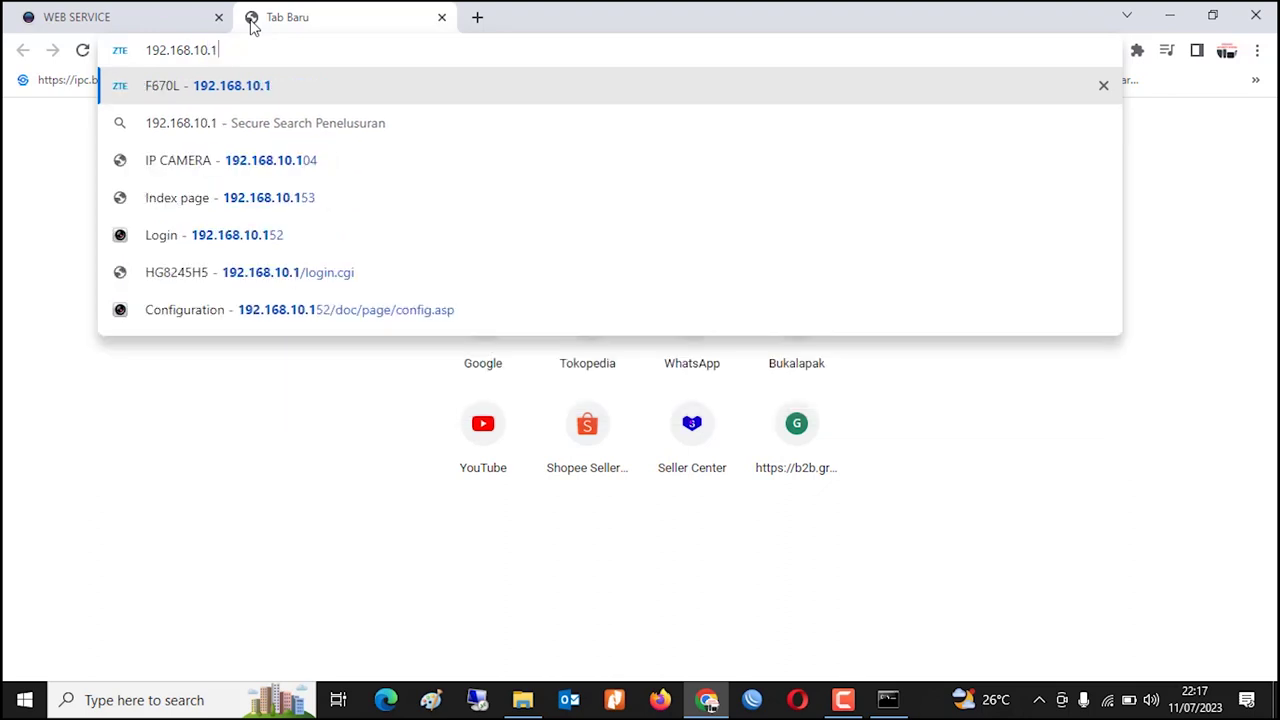
key("Return")
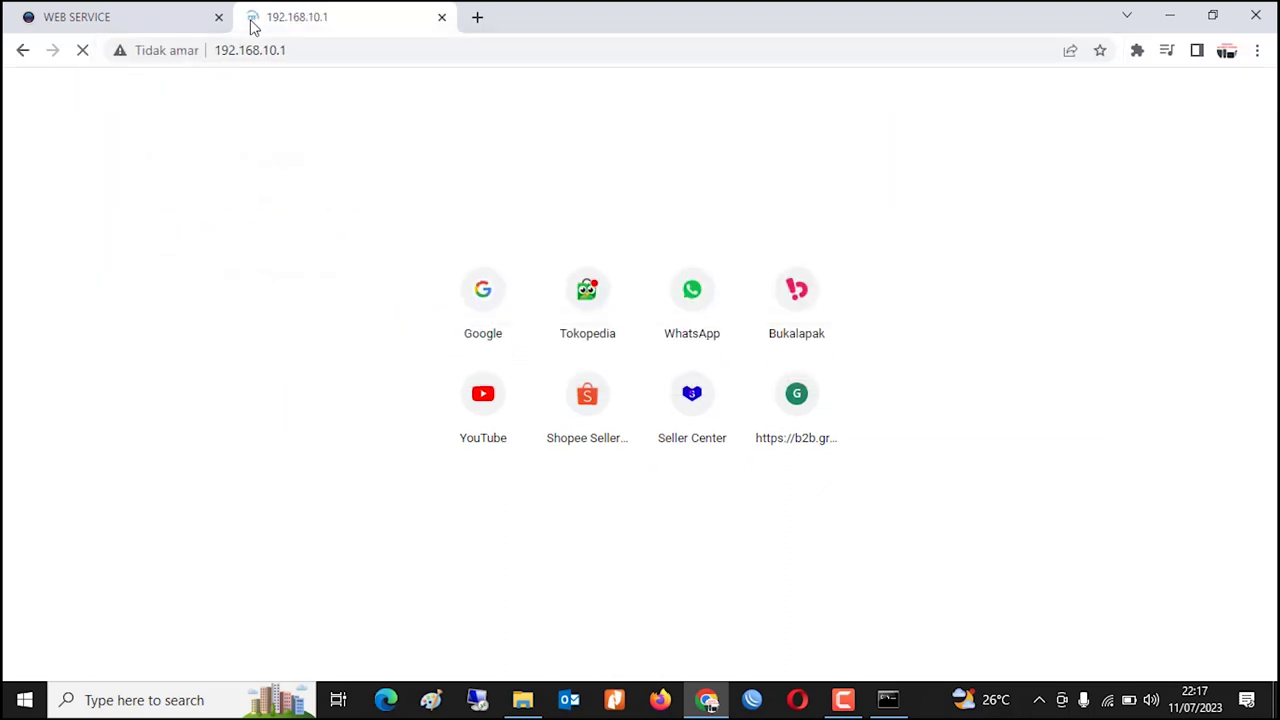
type("user")
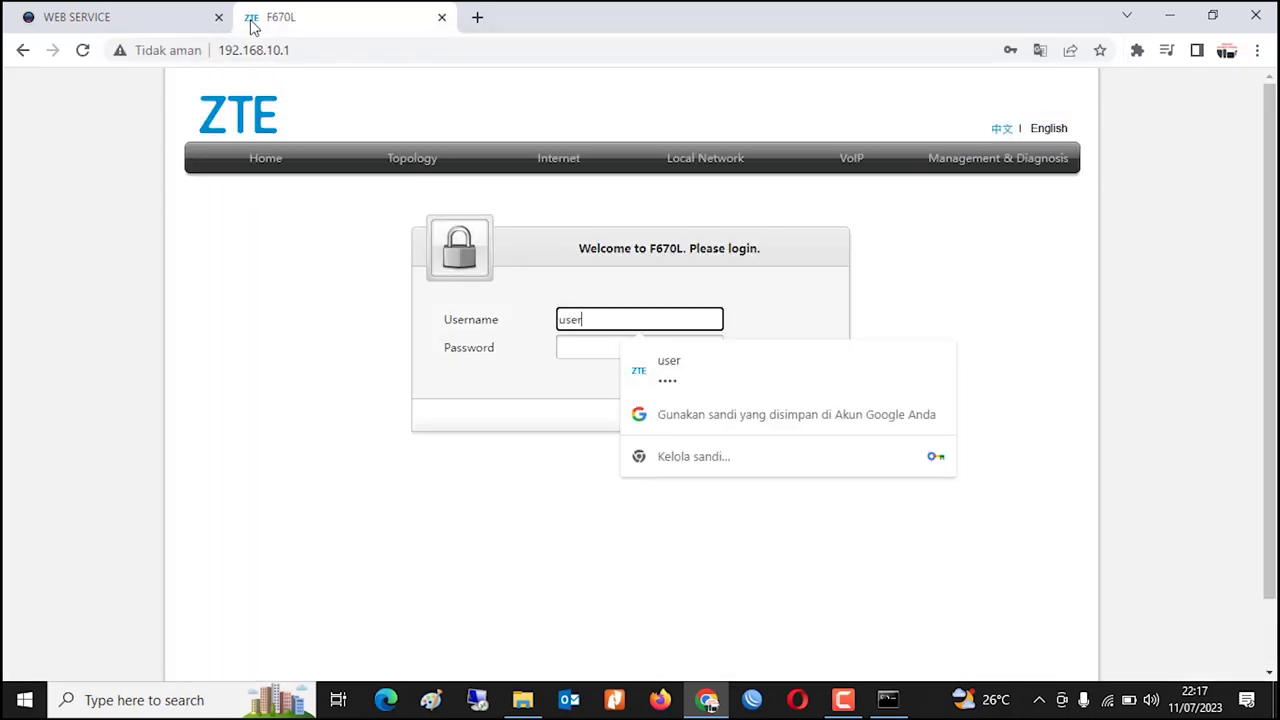
key("Tab")
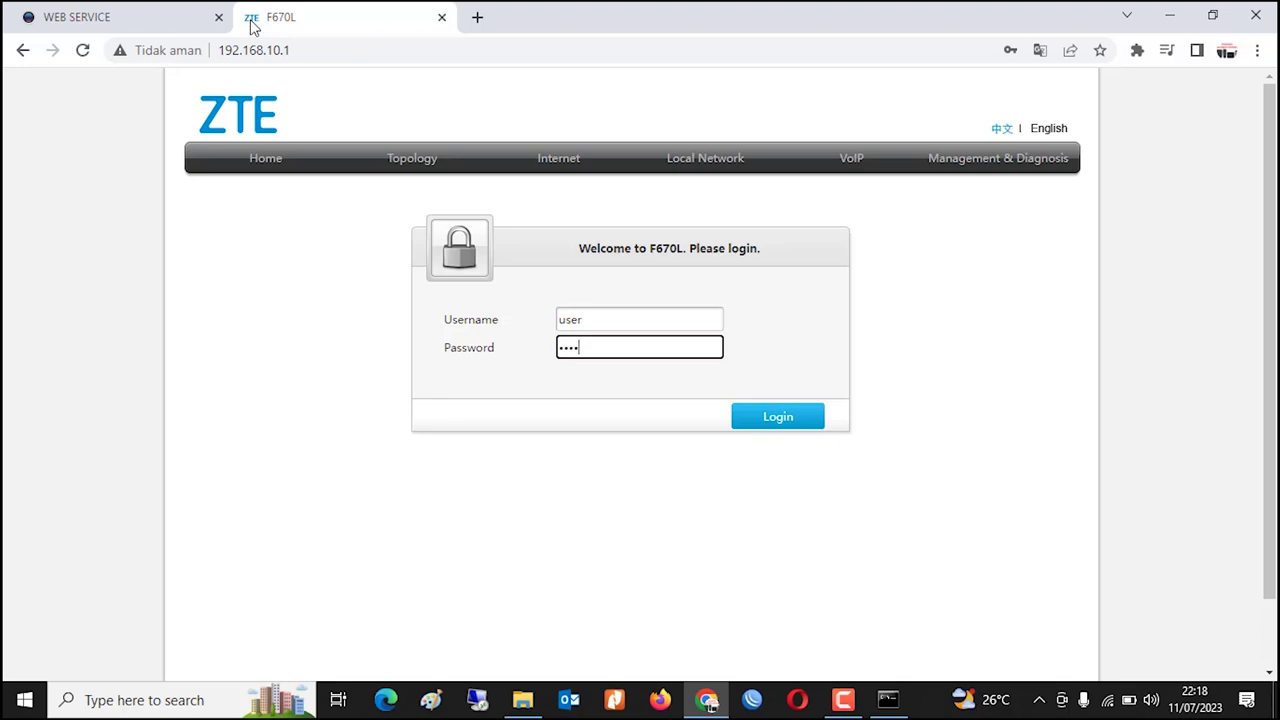
left_click(587, 247)
left_click_drag(587, 247, 757, 252)
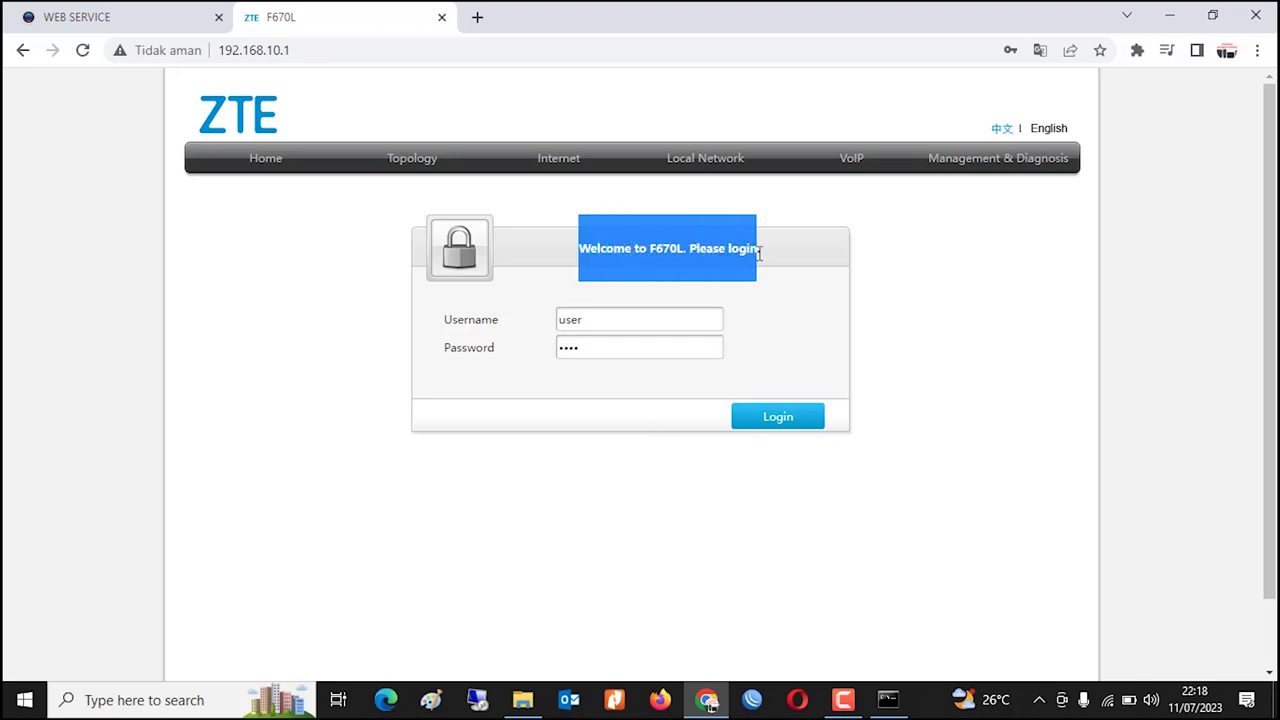
left_click(766, 258)
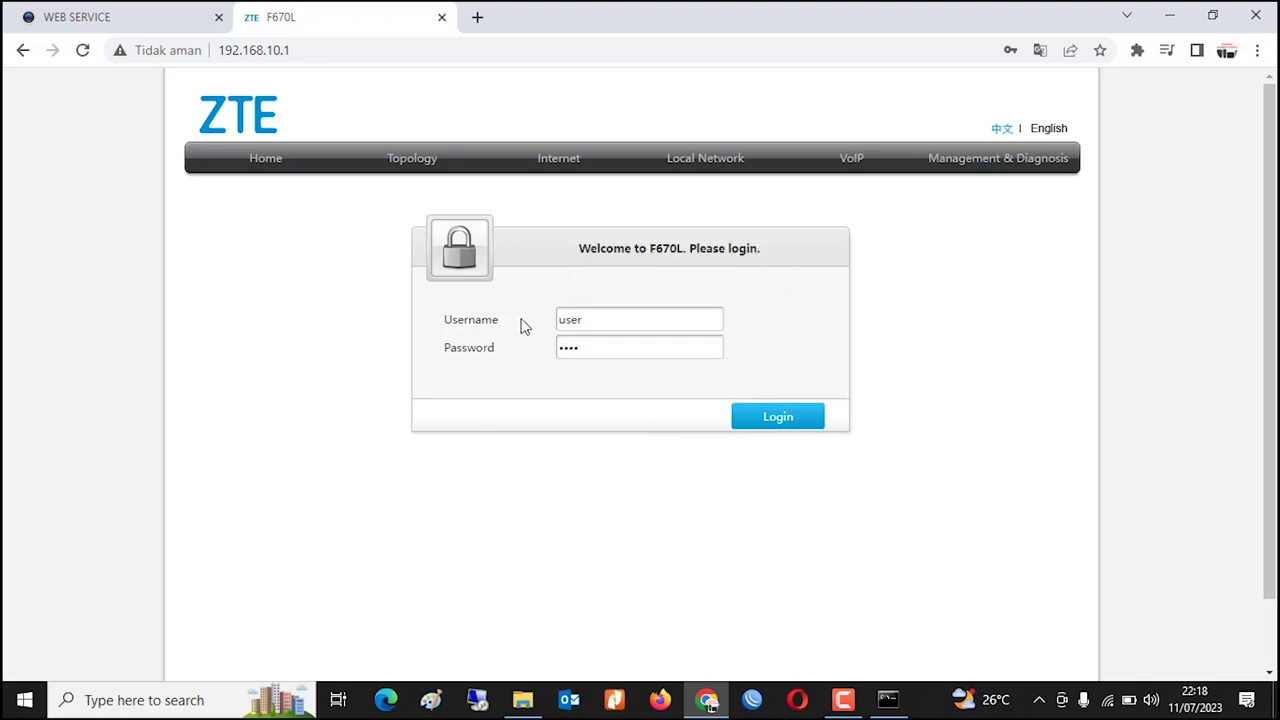
left_click(760, 425)
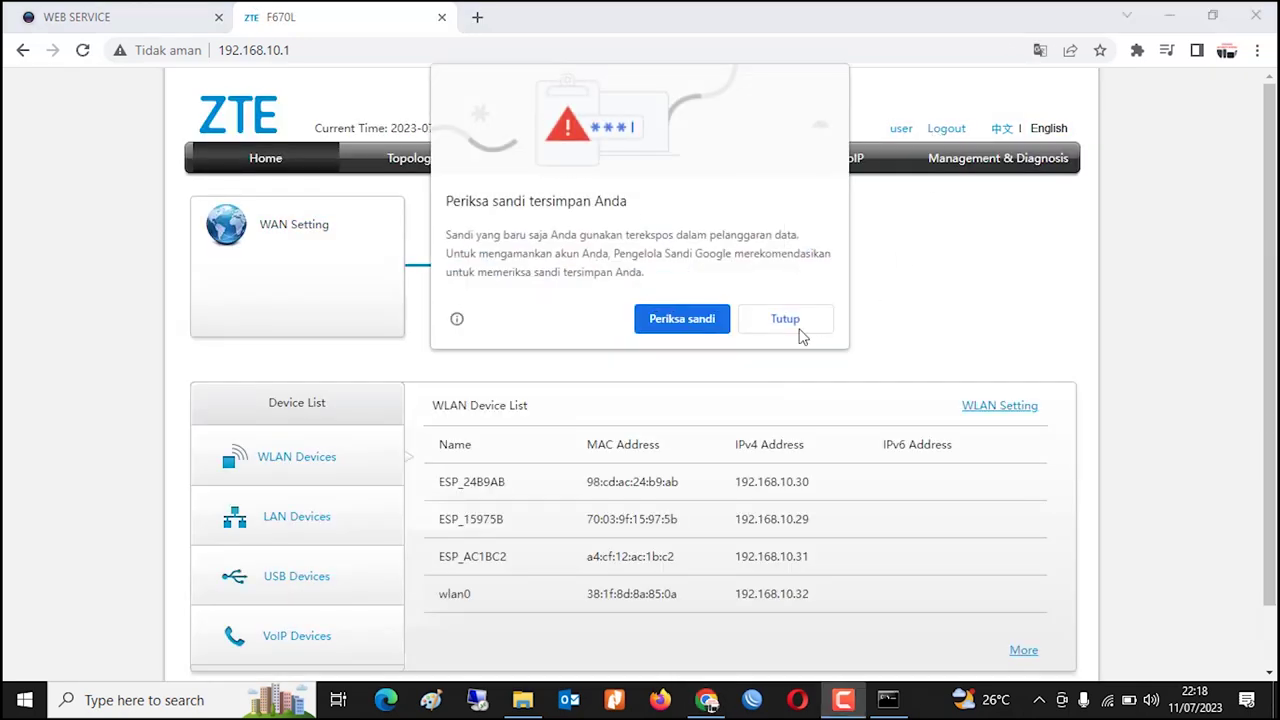
left_click(785, 320)
Check the NVR camera list, then find client 192.168.10.202 under the router's LAN Client Status.
scroll(777, 394, "down", 1)
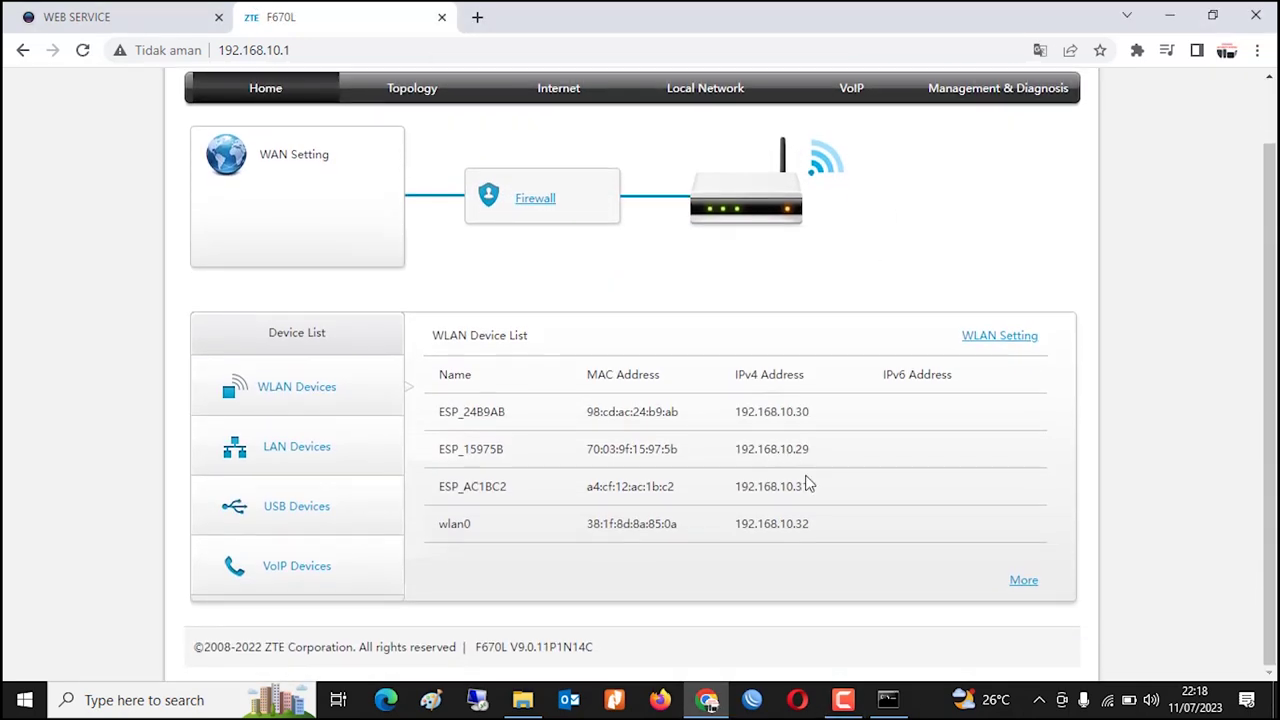
left_click(126, 12)
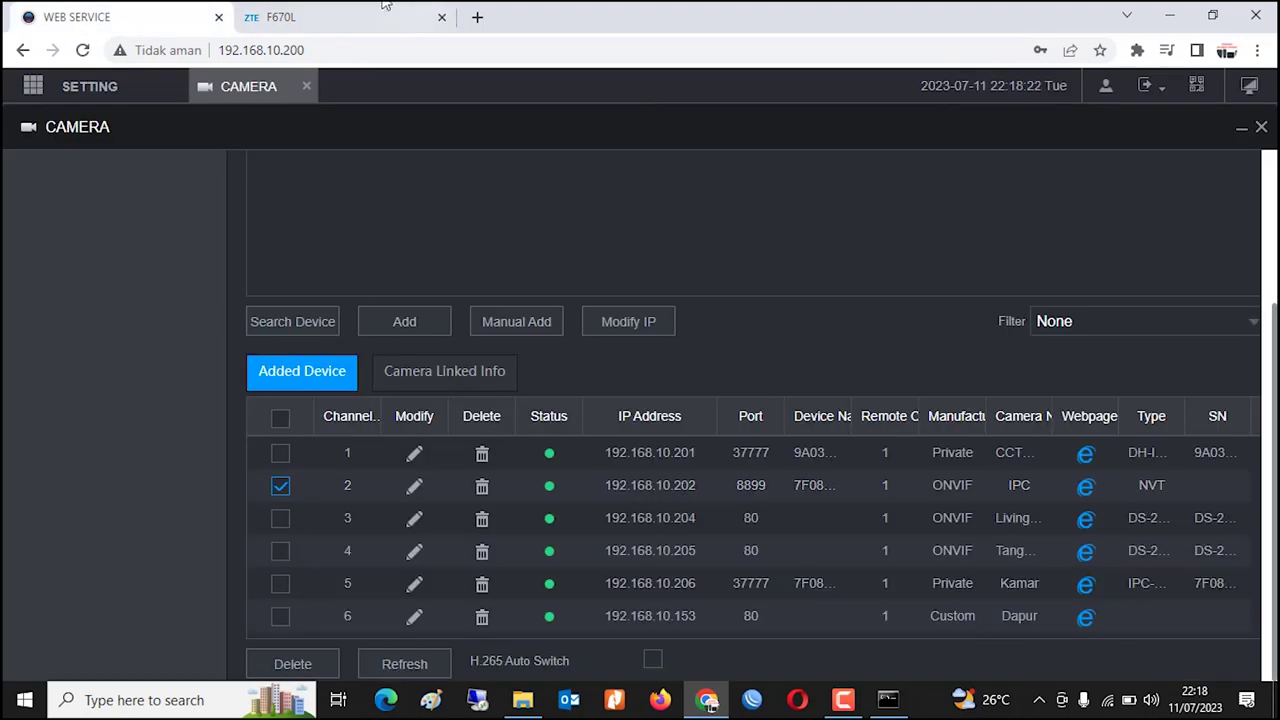
key("ctrl+Tab")
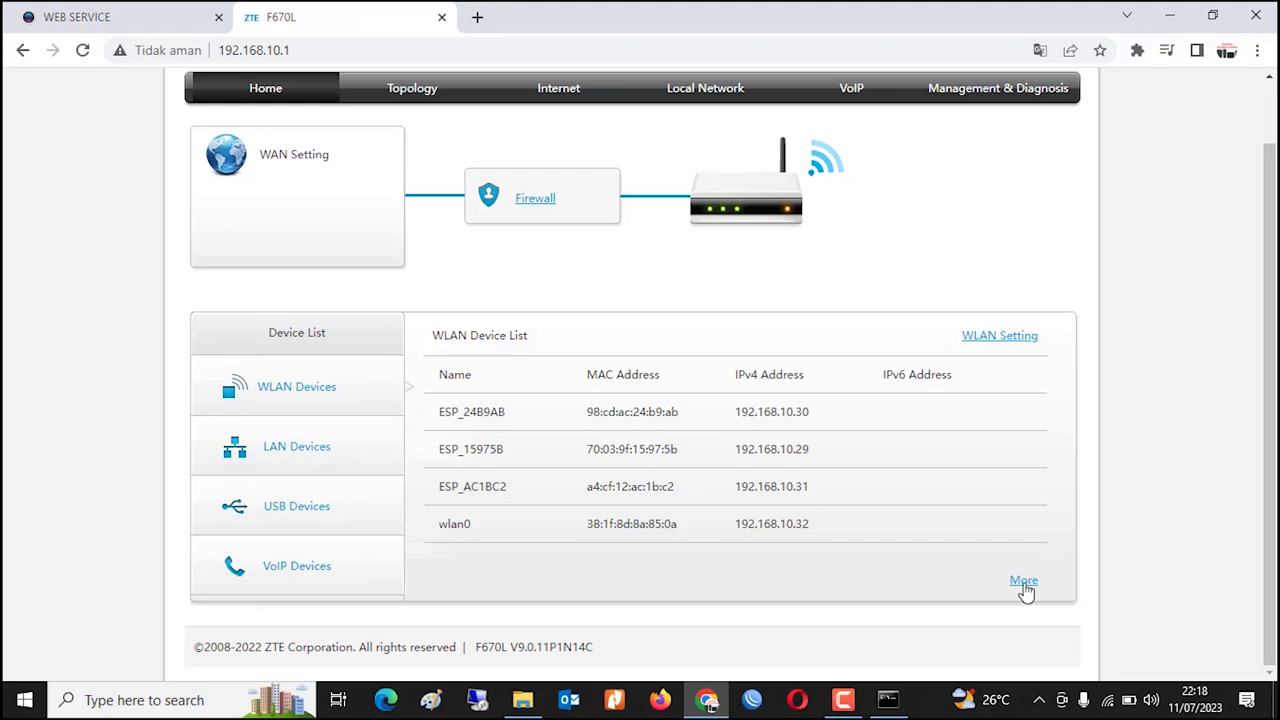
left_click(1023, 583)
scroll(646, 525, "down", 7)
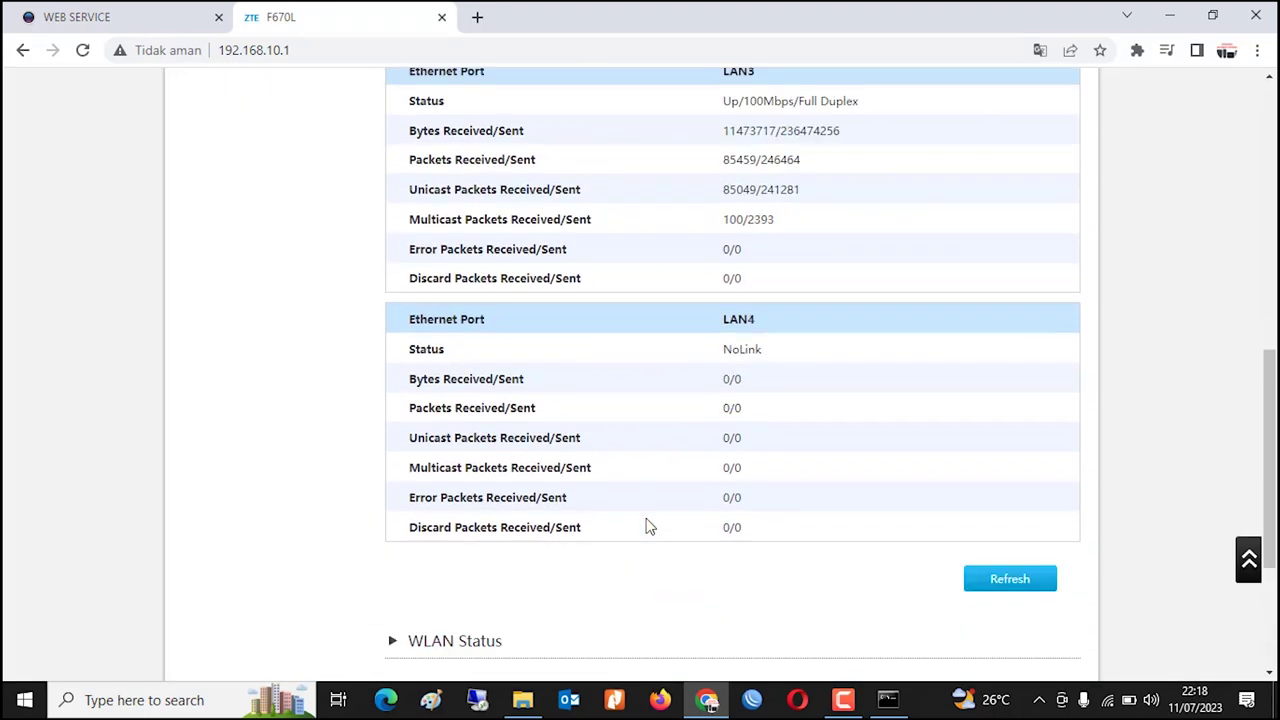
scroll(648, 526, "down", 3)
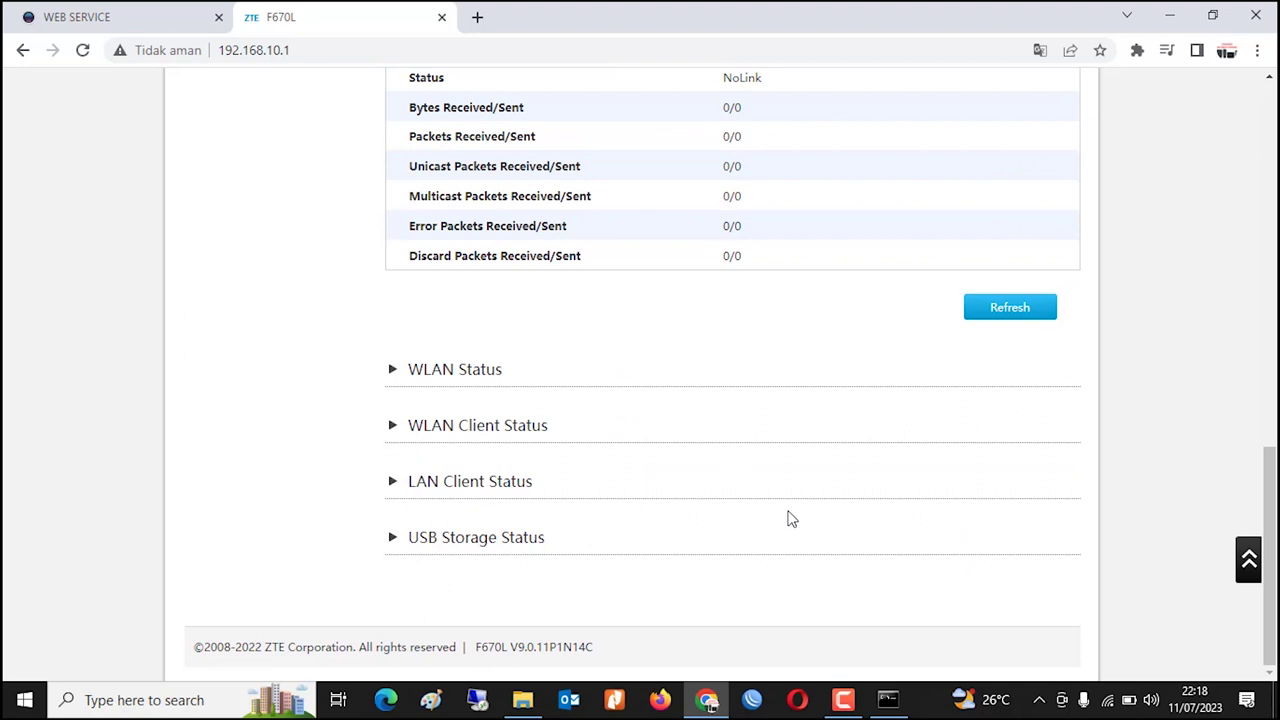
left_click(455, 490)
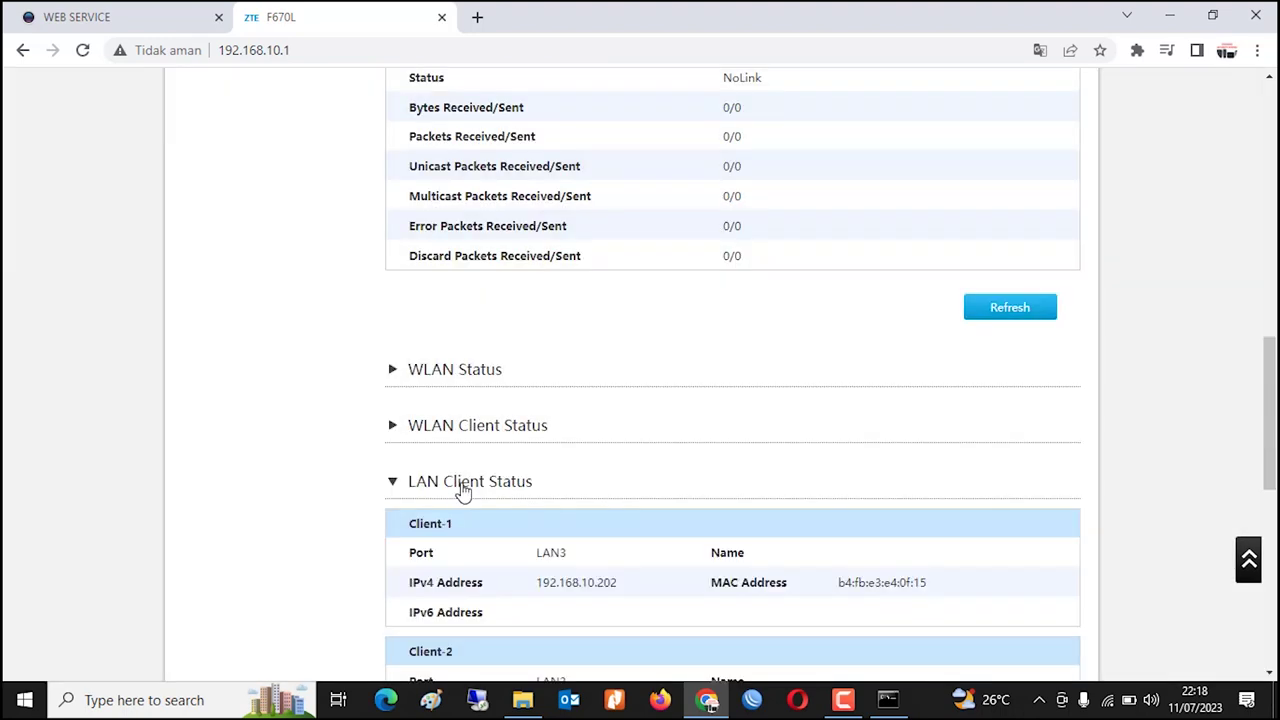
scroll(540, 515, "down", 2)
left_click_drag(537, 400, 619, 397)
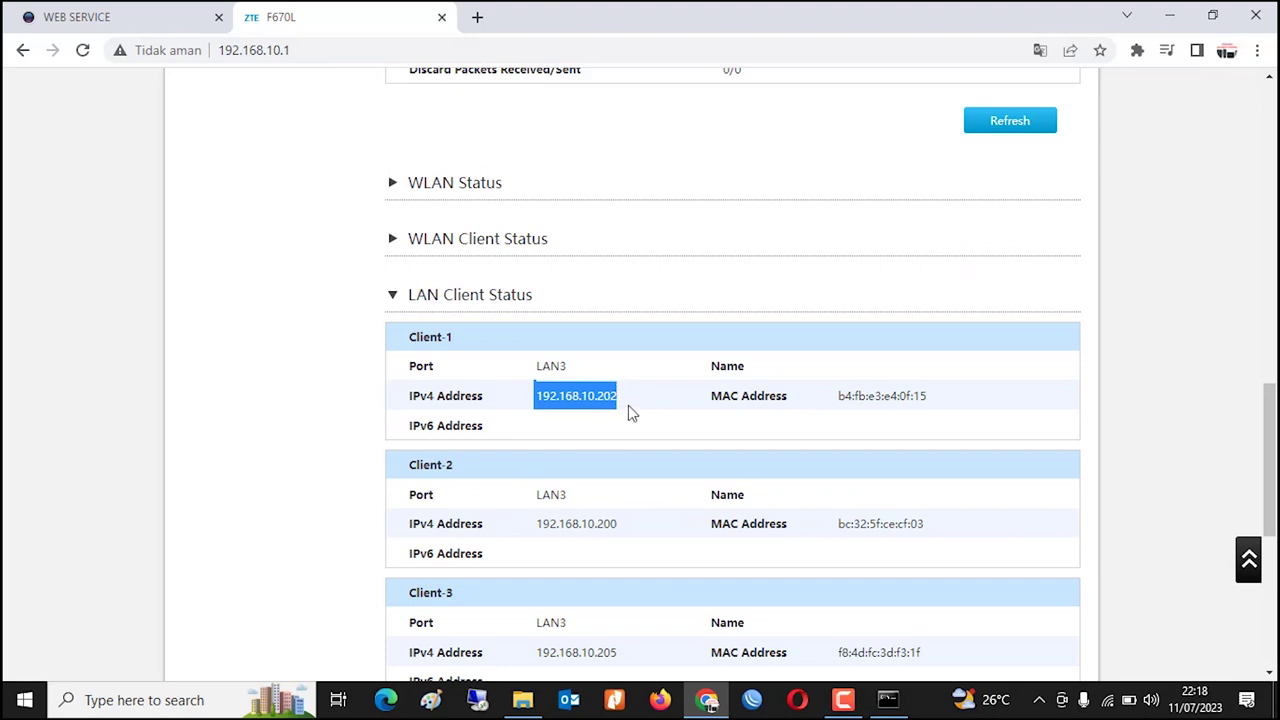
left_click(636, 404)
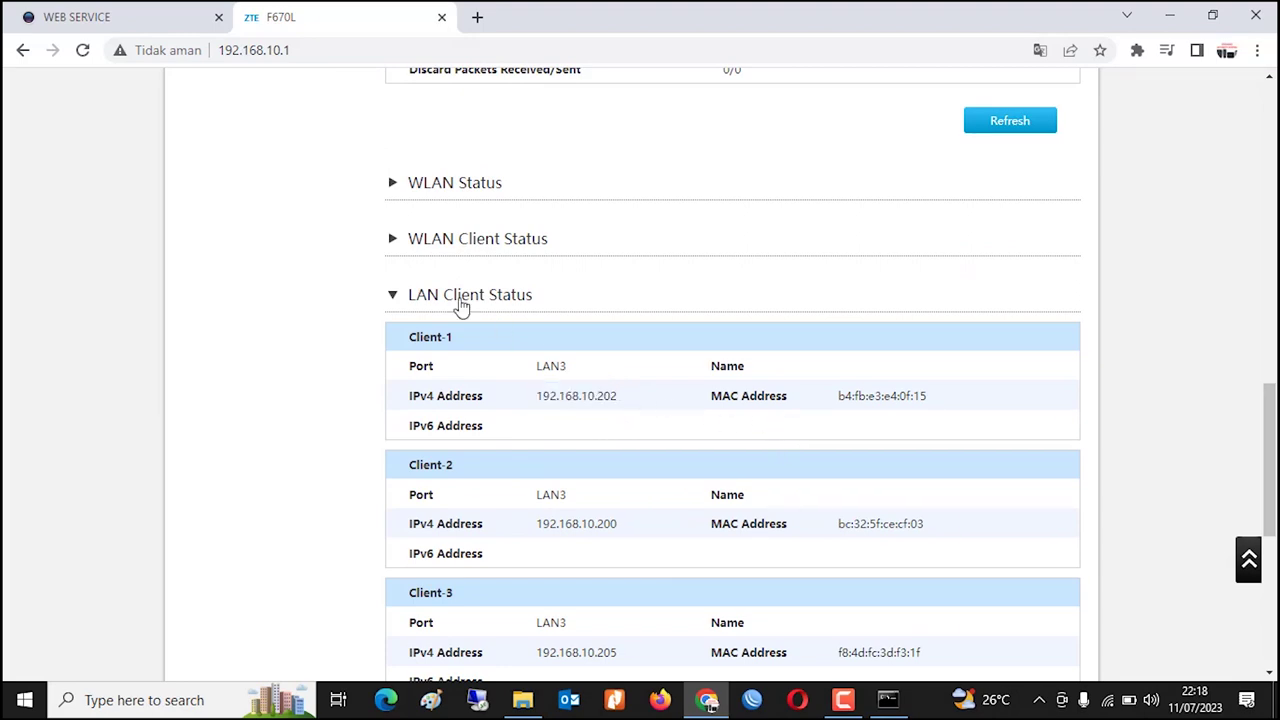
Select Client-1's MAC address b4:fb:e3:e4:0f:15 in the LAN client list.
left_click(449, 250)
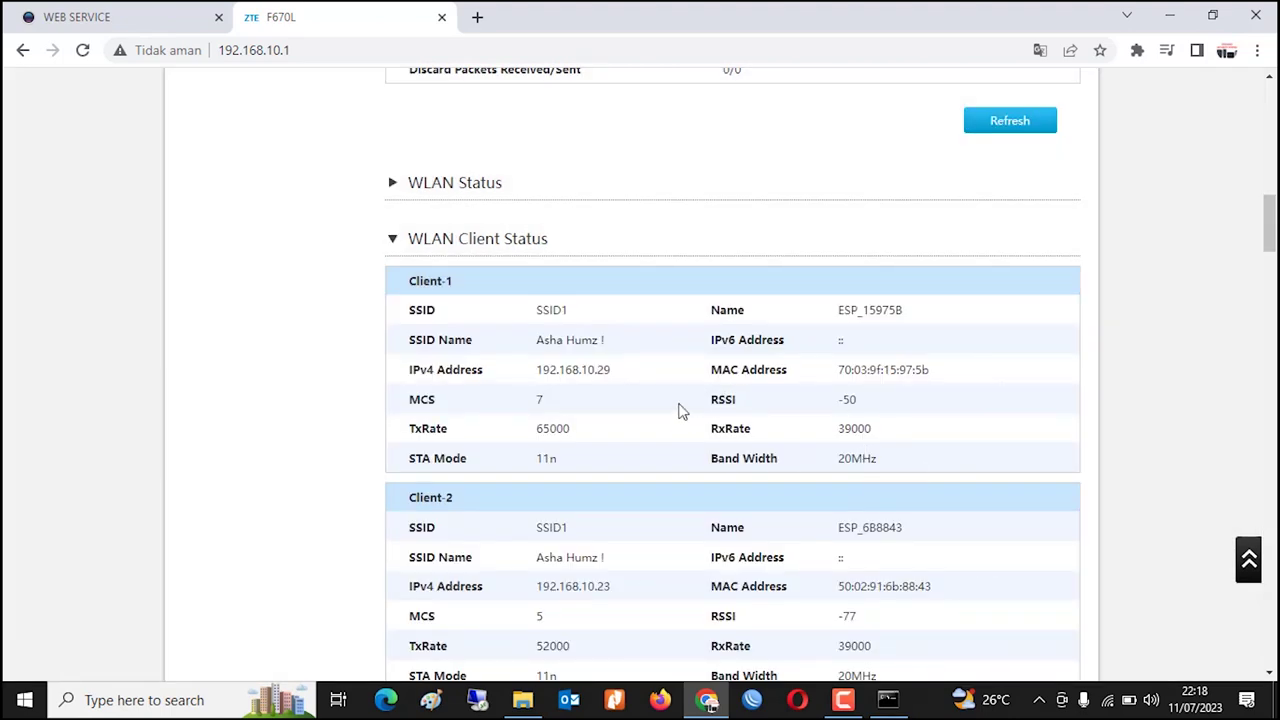
left_click(477, 240)
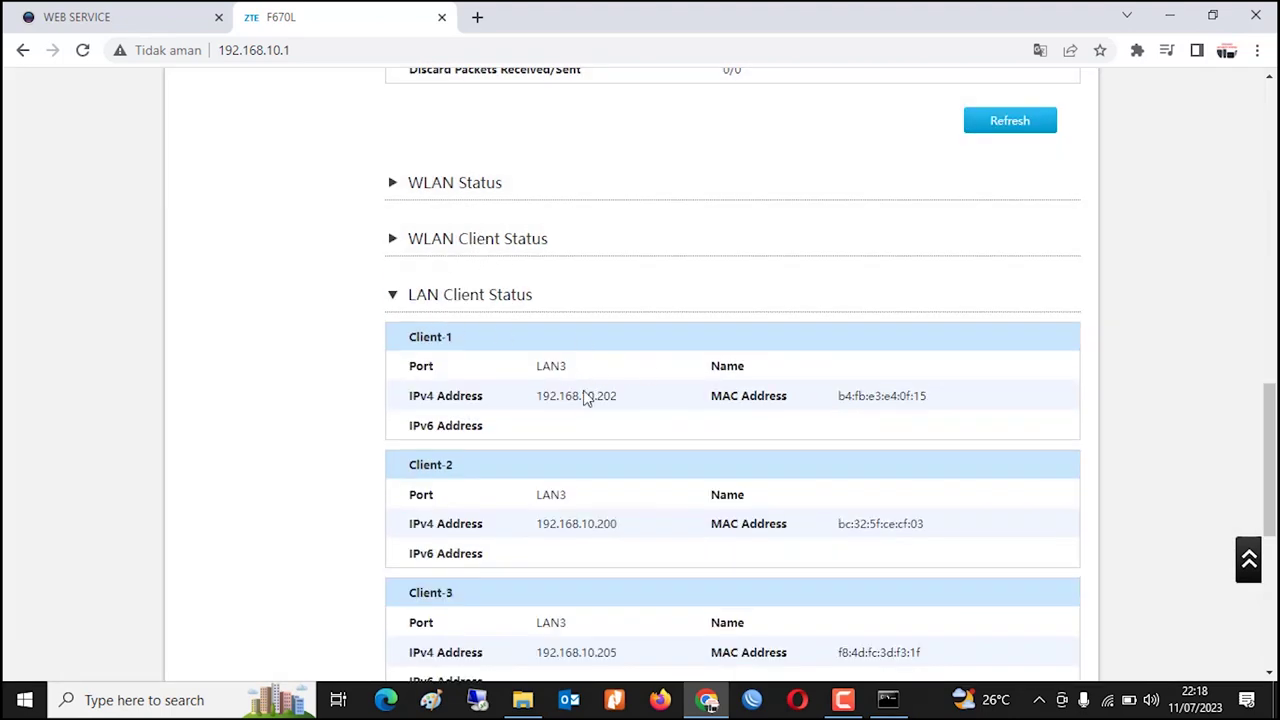
left_click_drag(837, 398, 942, 400)
key("ctrl+c")
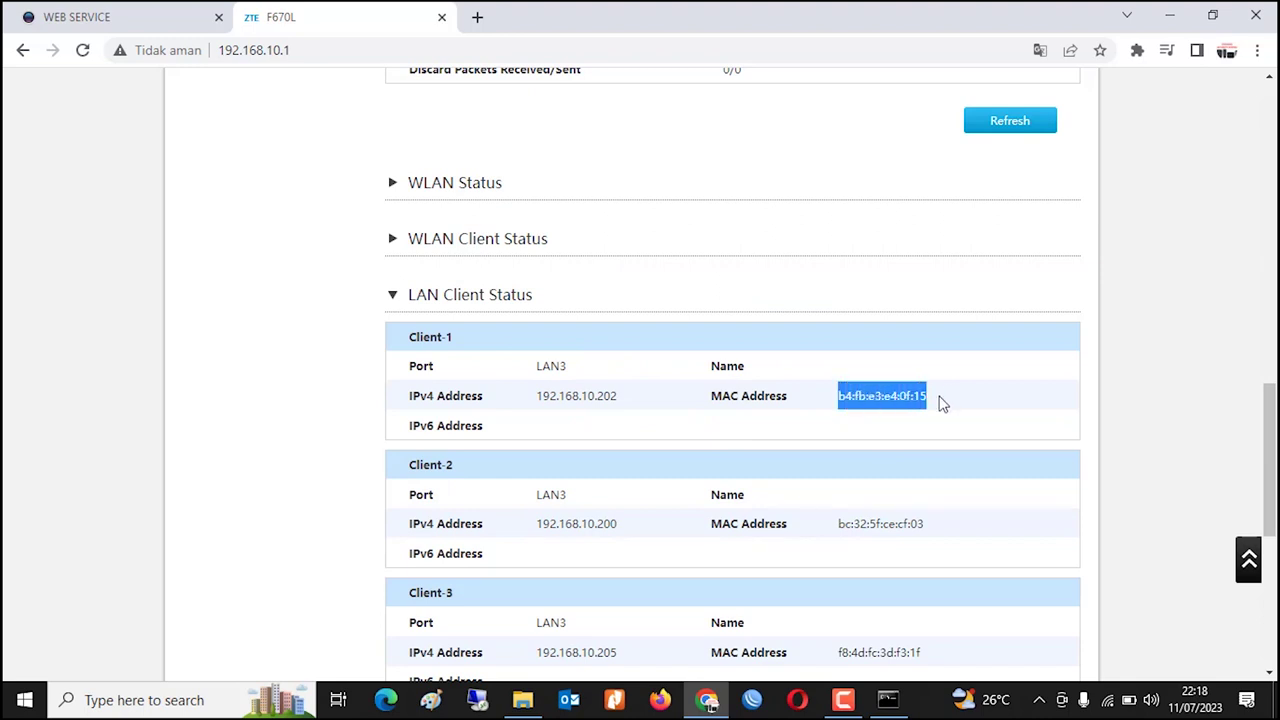
key("super+r")
Paste the camera's MAC address into a new Notepad window.
type("notepad")
key("Return")
key("ctrl+v")
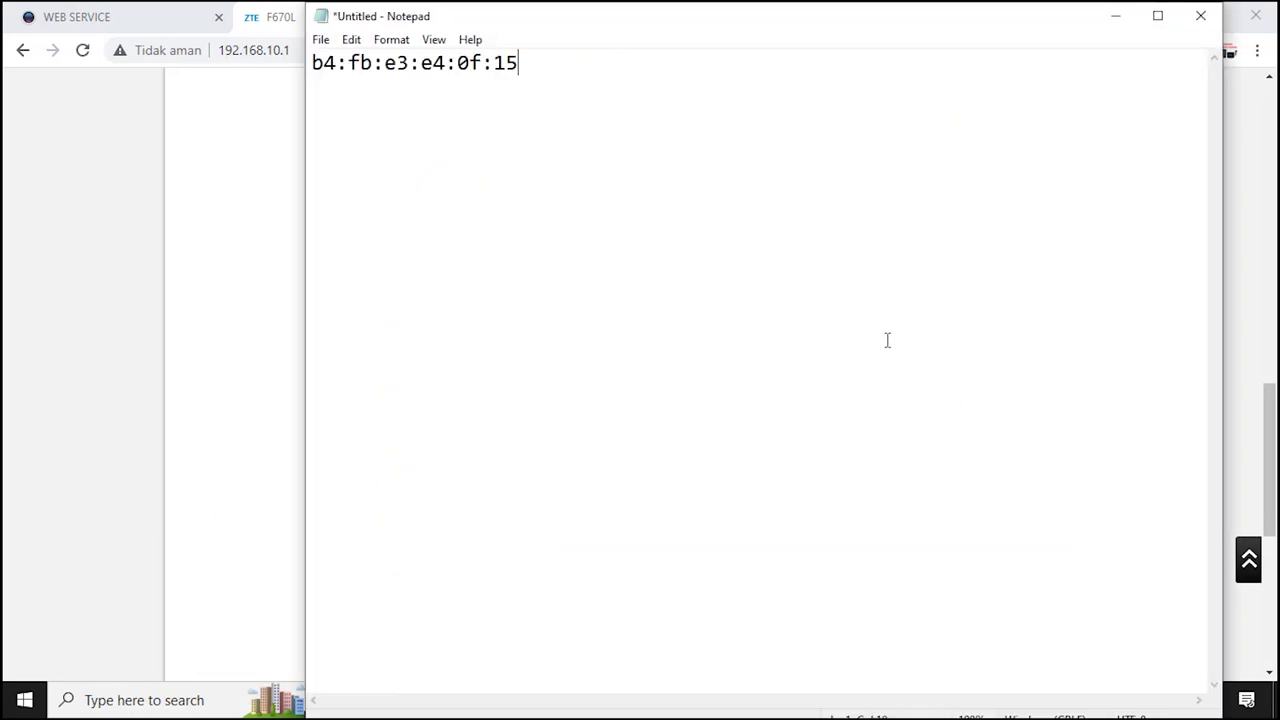
left_click_drag(622, 2, 583, 455)
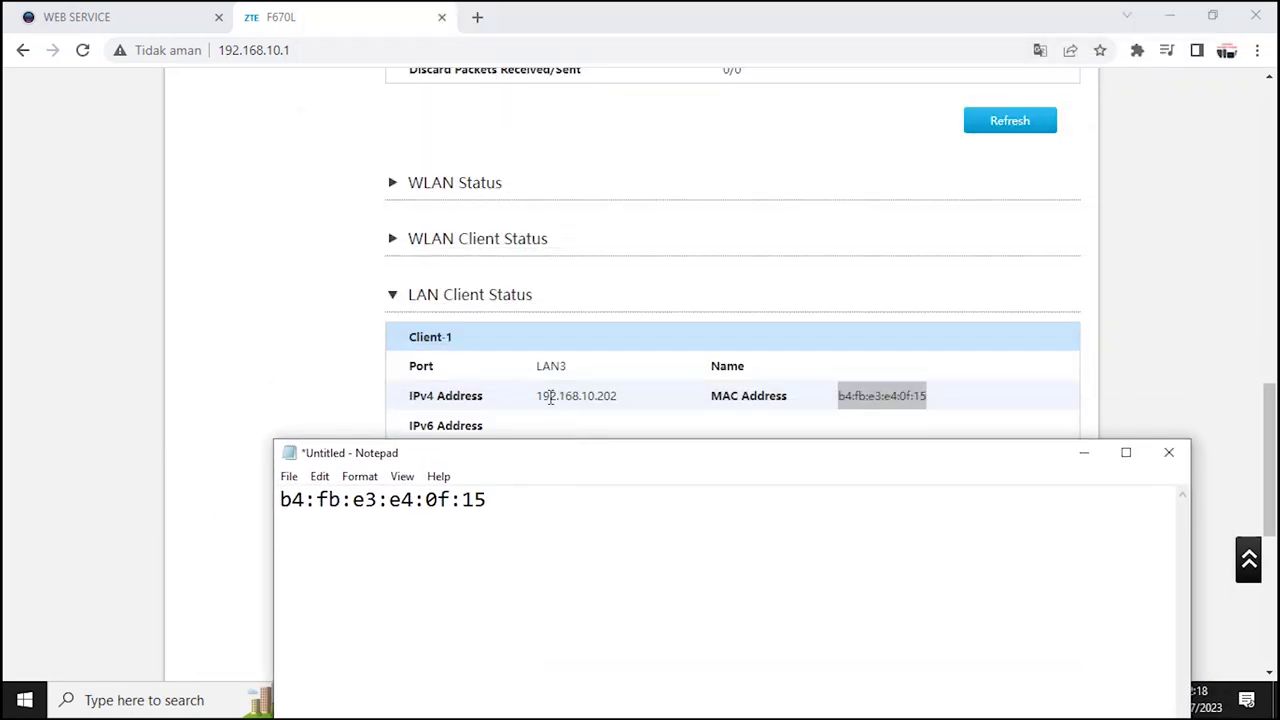
Add the IP 192.168.10.202 on a first line above the MAC in Notepad.
left_click_drag(538, 396, 648, 406)
key("ctrl+c")
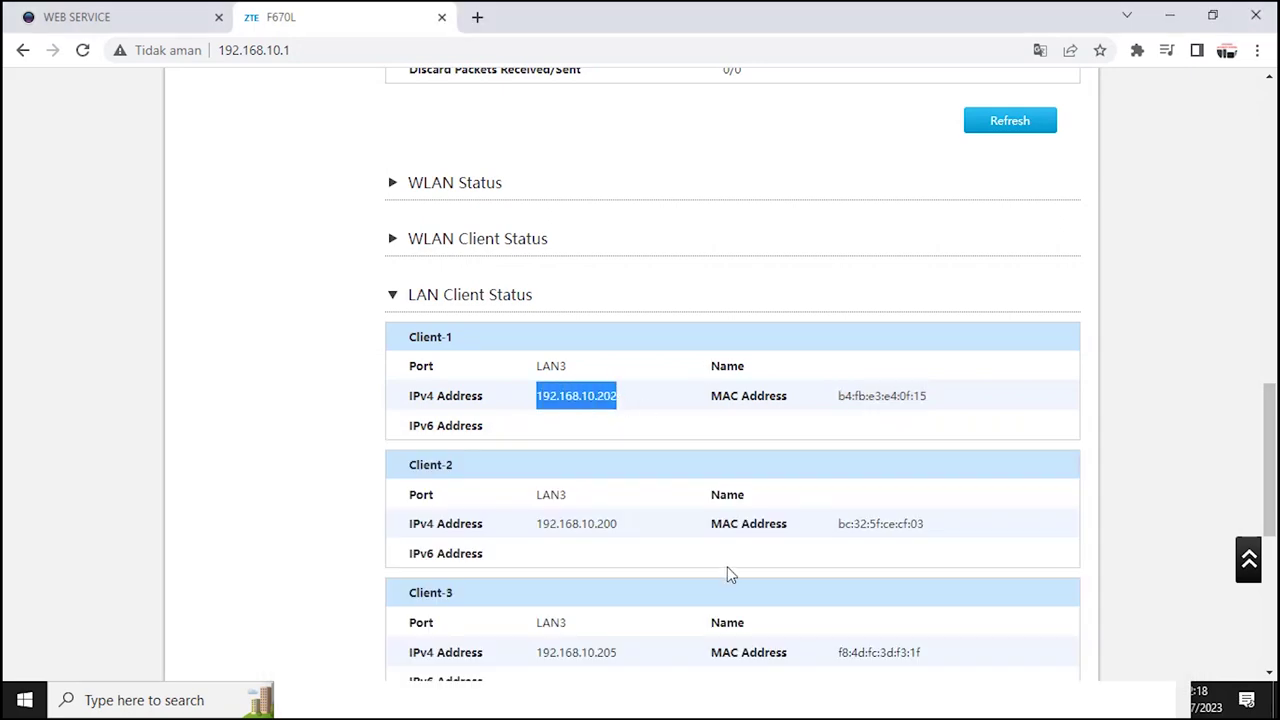
key("super")
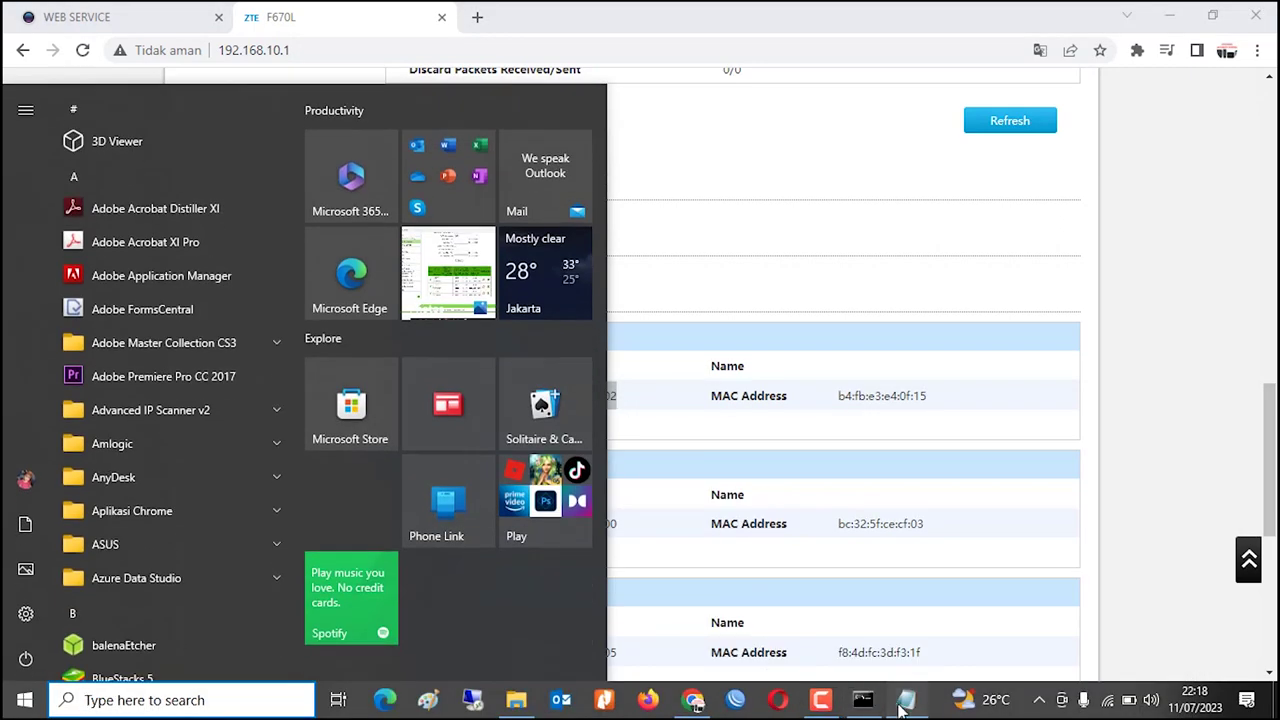
left_click(903, 707)
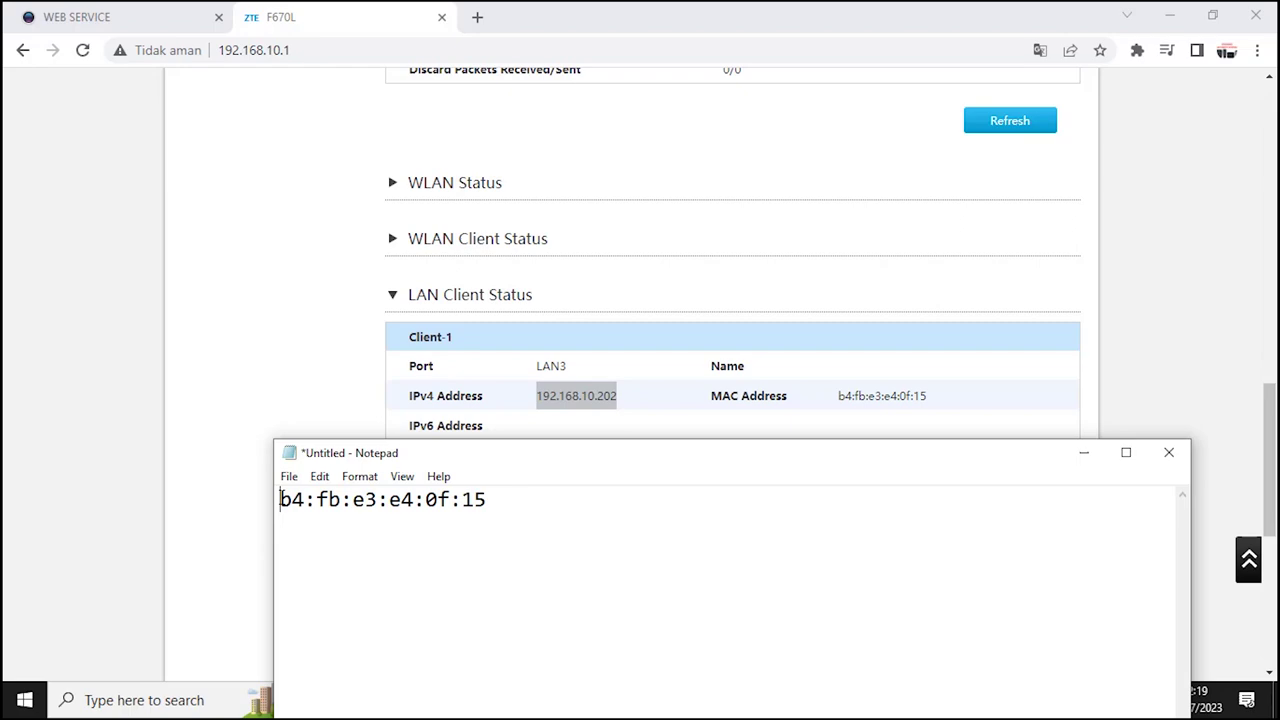
key("Return")
key("Up")
key("ctrl+v")
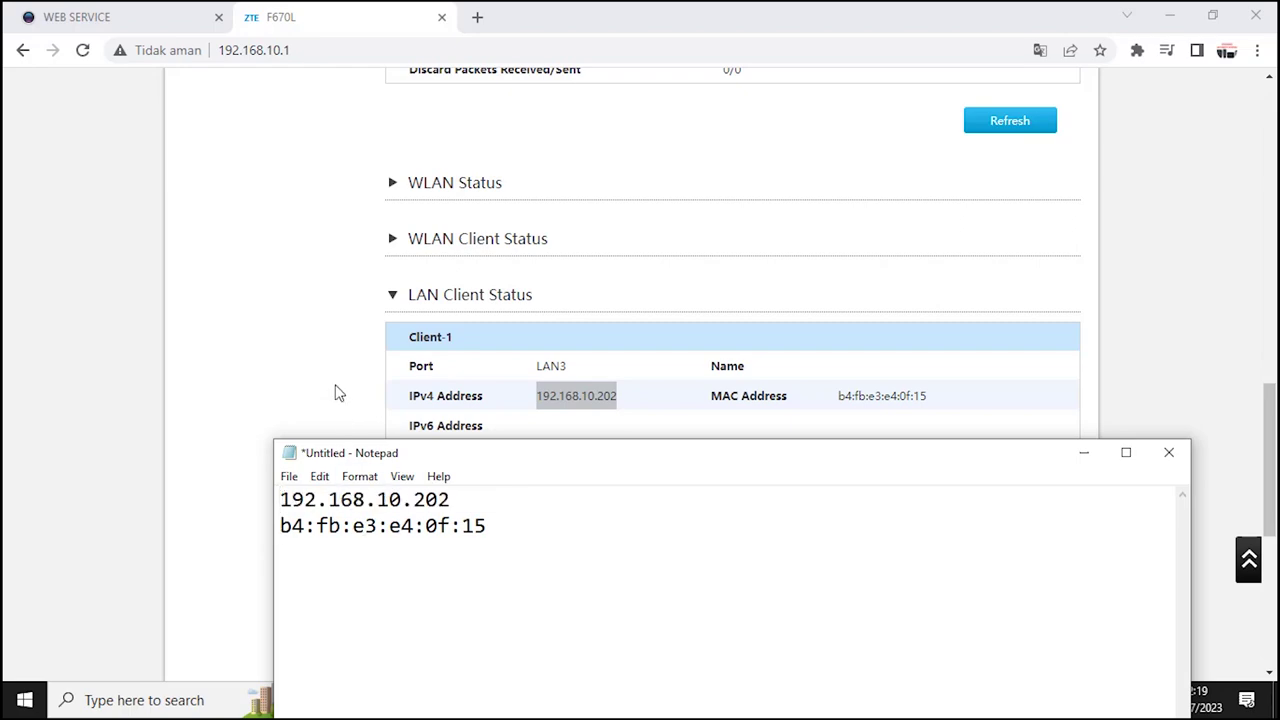
left_click(336, 392)
scroll(316, 390, "up", 8)
scroll(316, 427, "up", 4)
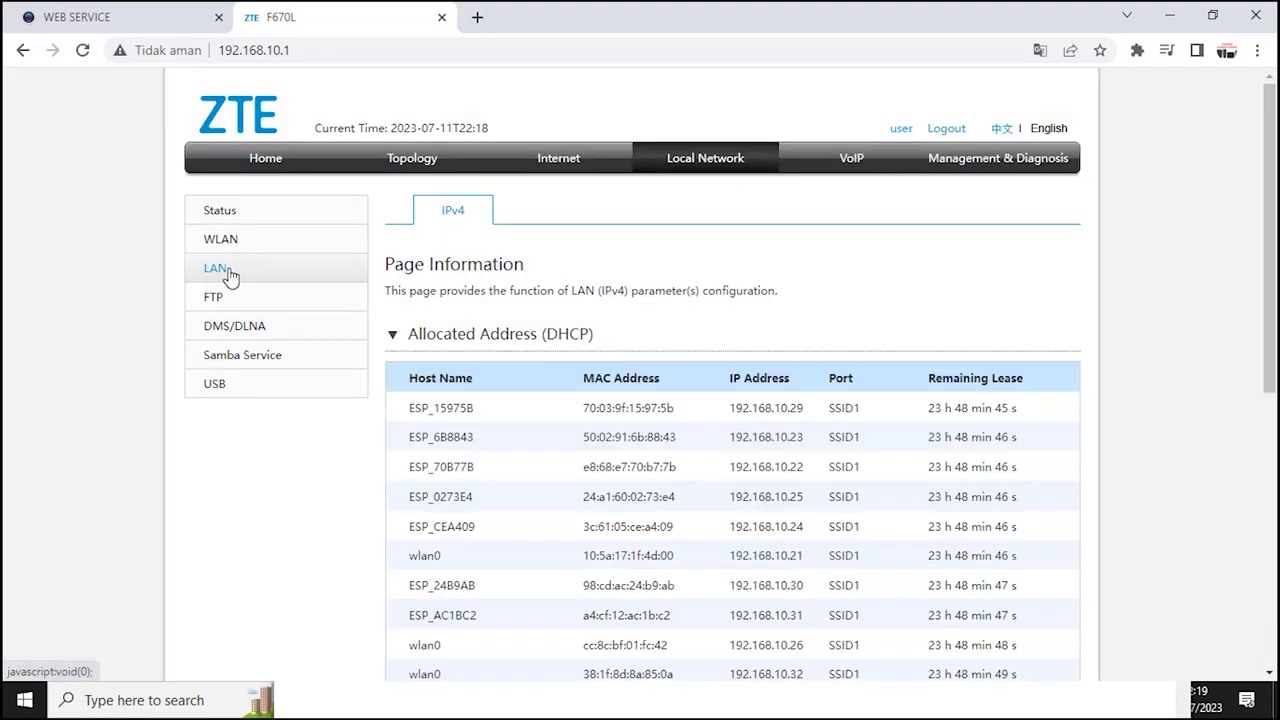
Create a new DHCP Binding entry and name it CCTV.
scroll(726, 390, "down", 5)
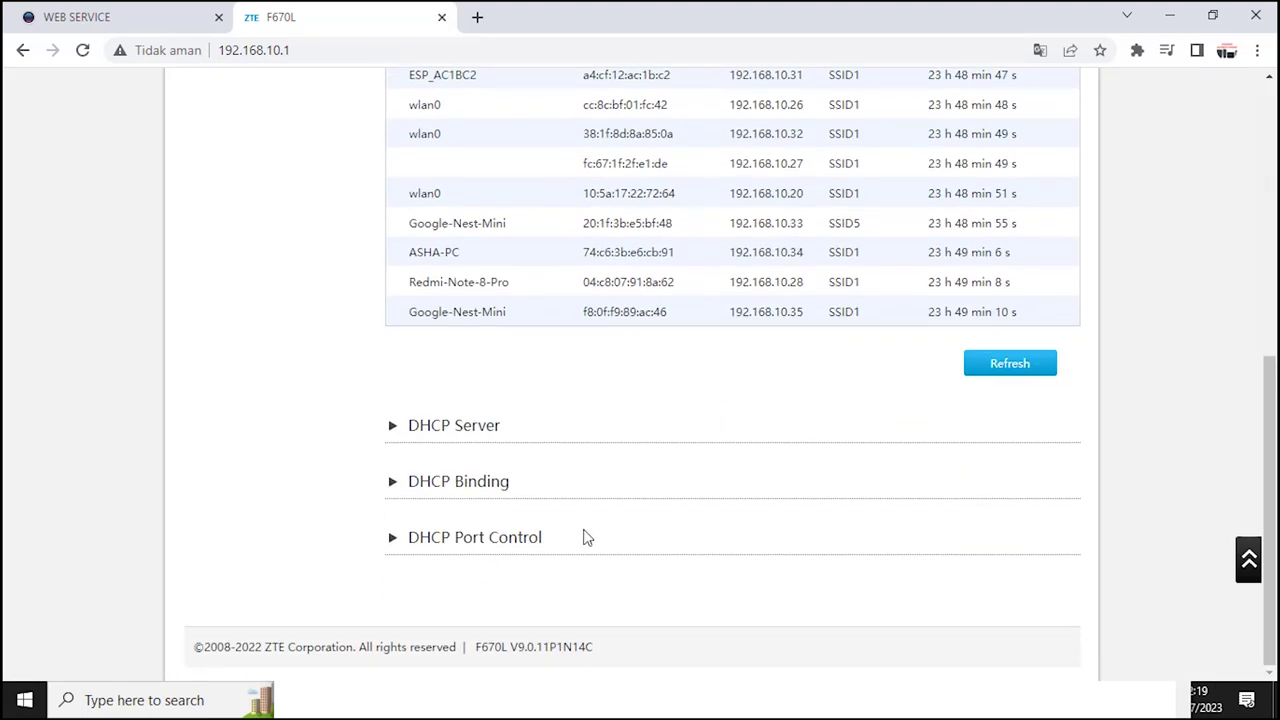
left_click(455, 484)
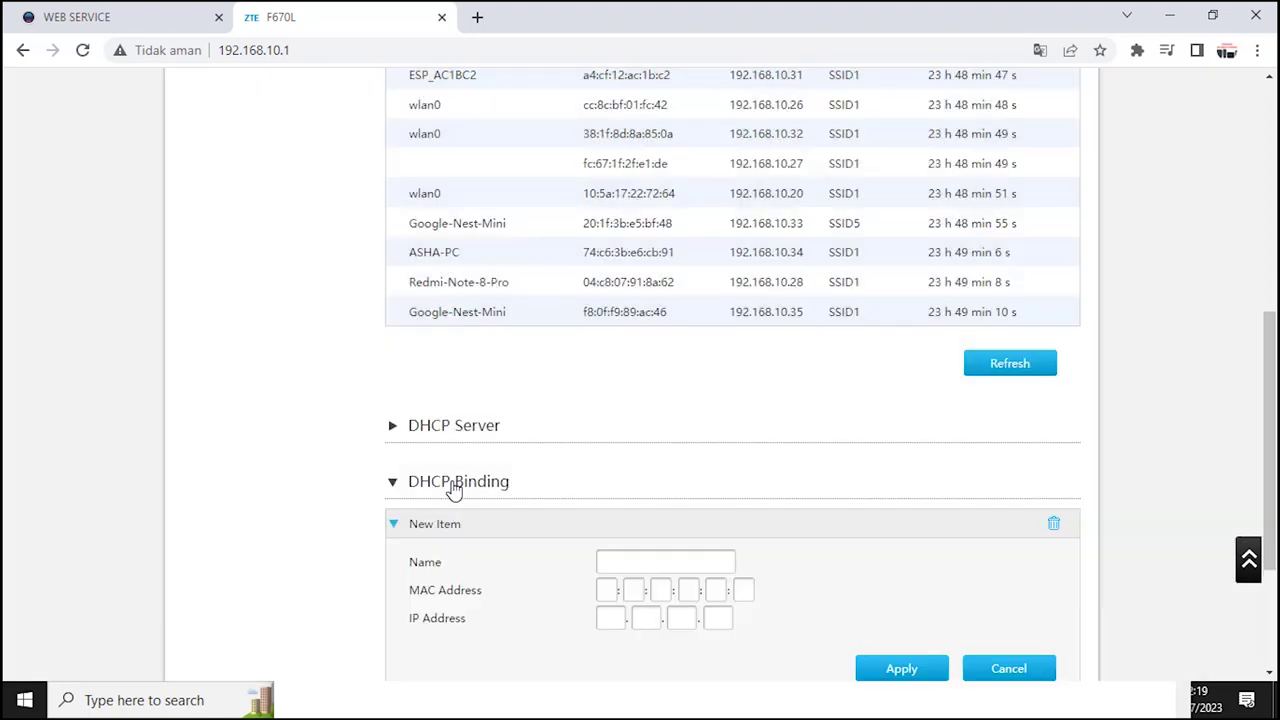
scroll(480, 493, "down", 2)
left_click(651, 375)
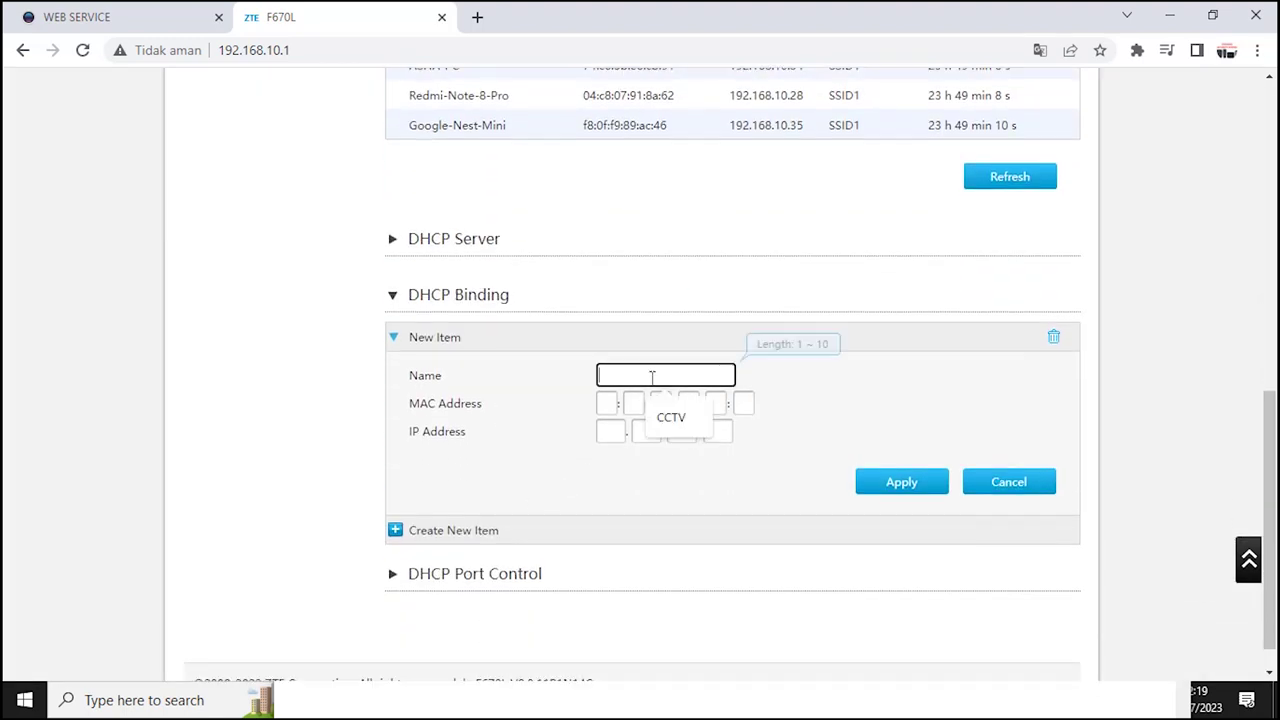
type("CCTV")
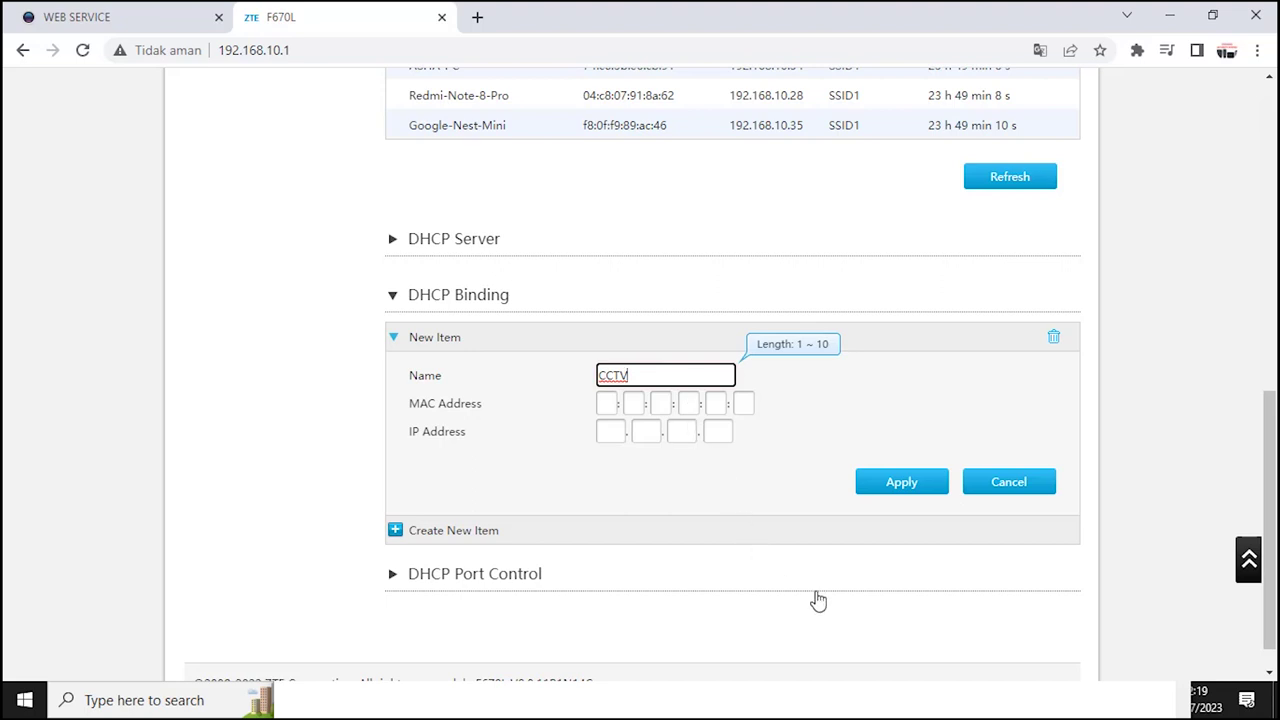
Arrange the browser and the IP/MAC Notepad side by side, Notepad at lower left.
left_click(1212, 15)
left_click(871, 682)
left_click_drag(768, 456, 514, 392)
left_click_drag(810, 22, 886, 32)
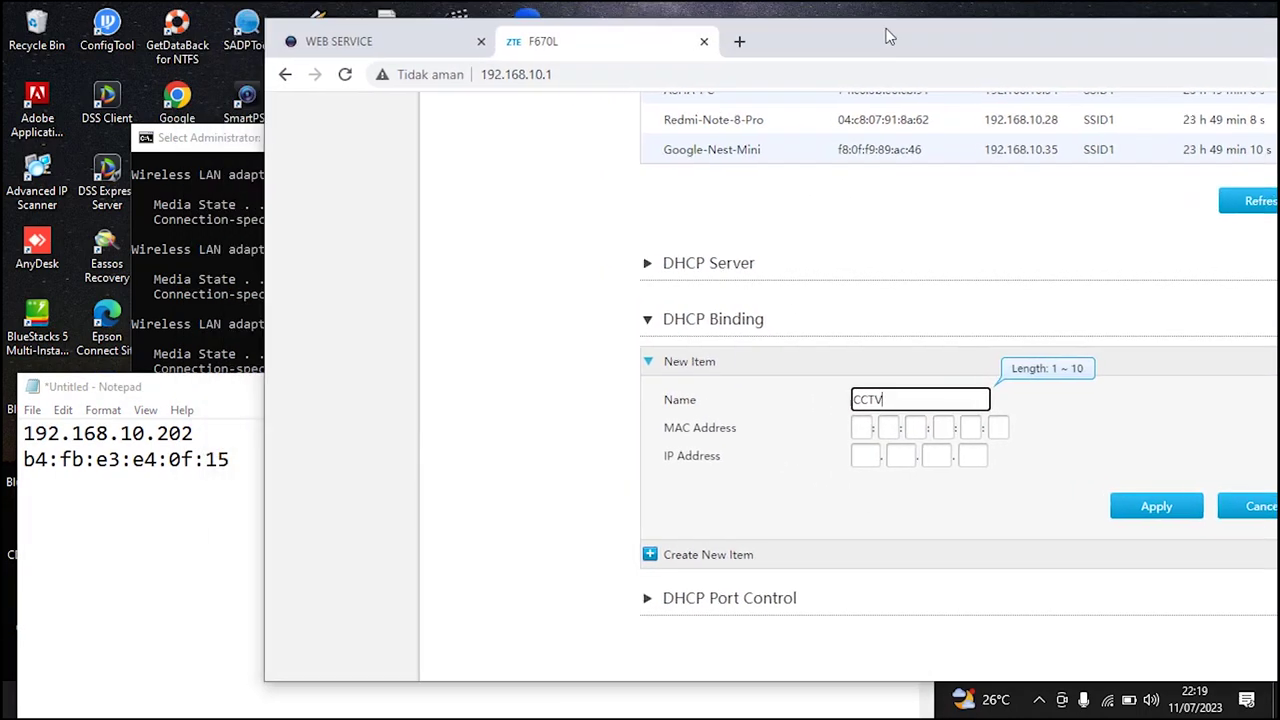
Enter MAC address b4:fb:e3:e4:0f:15 into the CCTV binding's MAC fields.
left_click(856, 437)
type("b4")
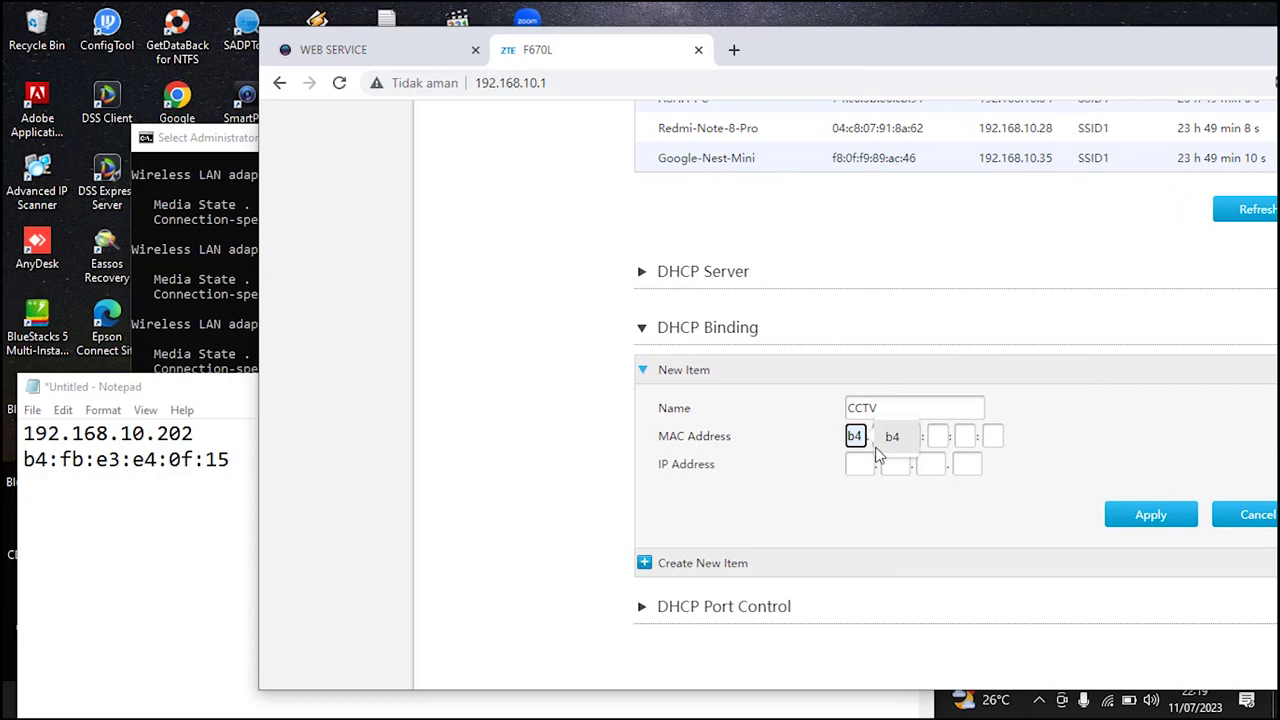
key("Tab")
type("fb")
key("Tab")
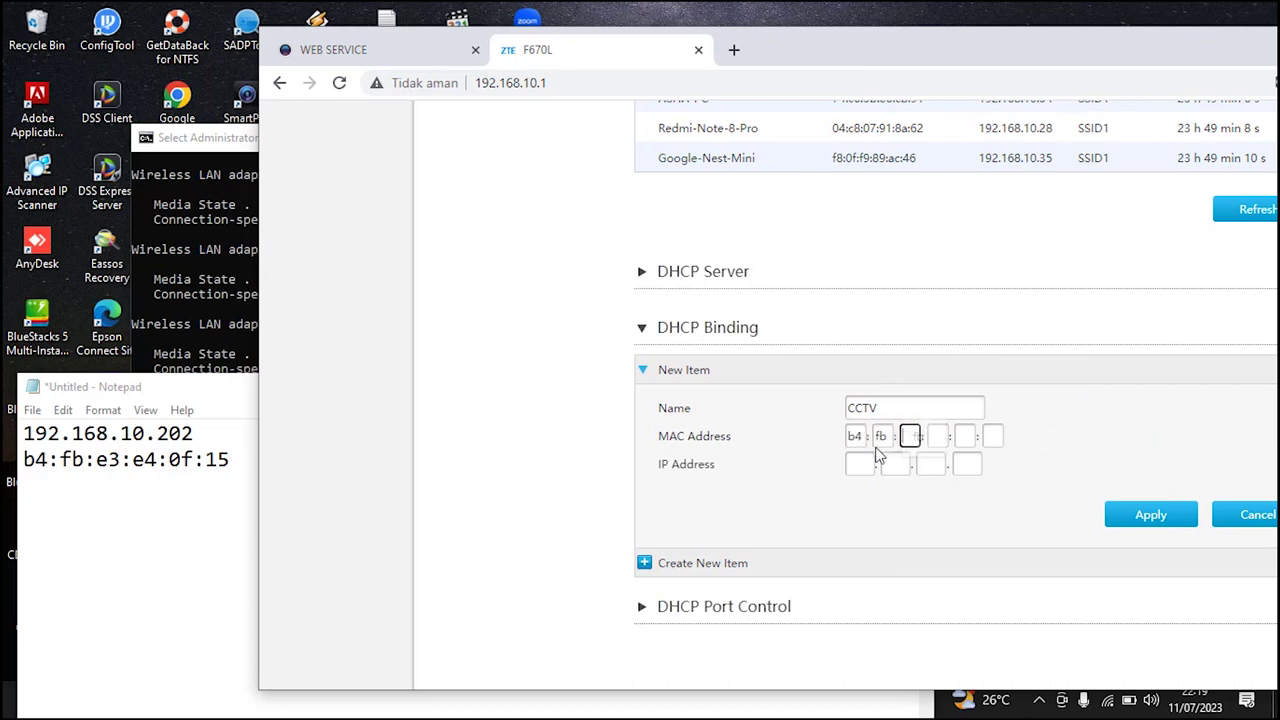
type("e3")
key("Tab")
type("e4")
key("Tab")
type("0f")
key("Tab")
type("15")
Enter 192.168.10.202 as the binding's reserved IP address.
left_click(861, 472)
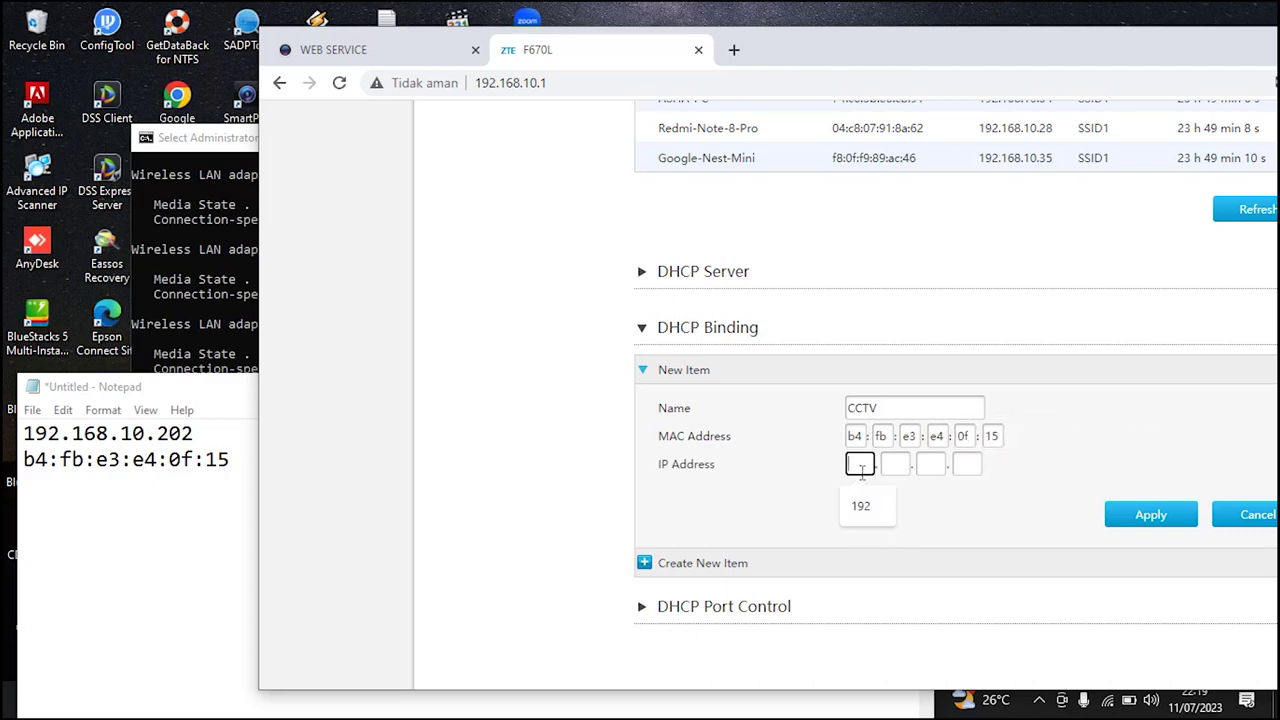
type("192.")
type("168.")
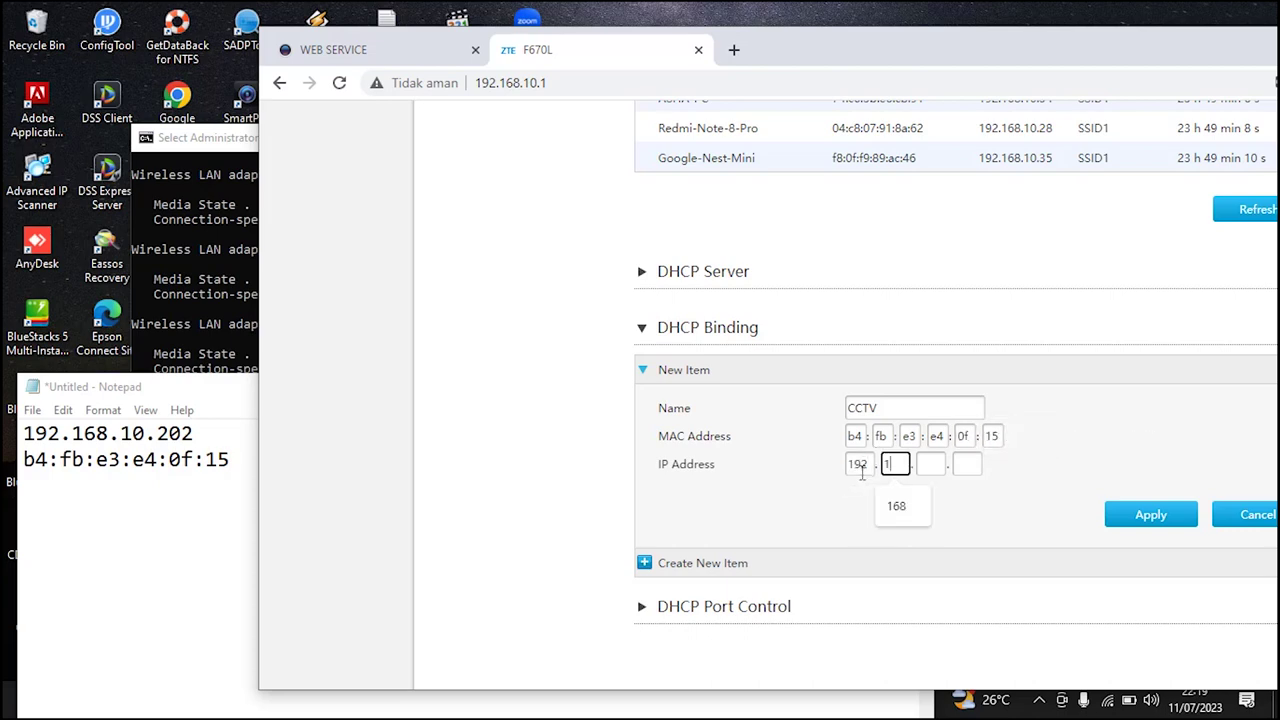
type("10")
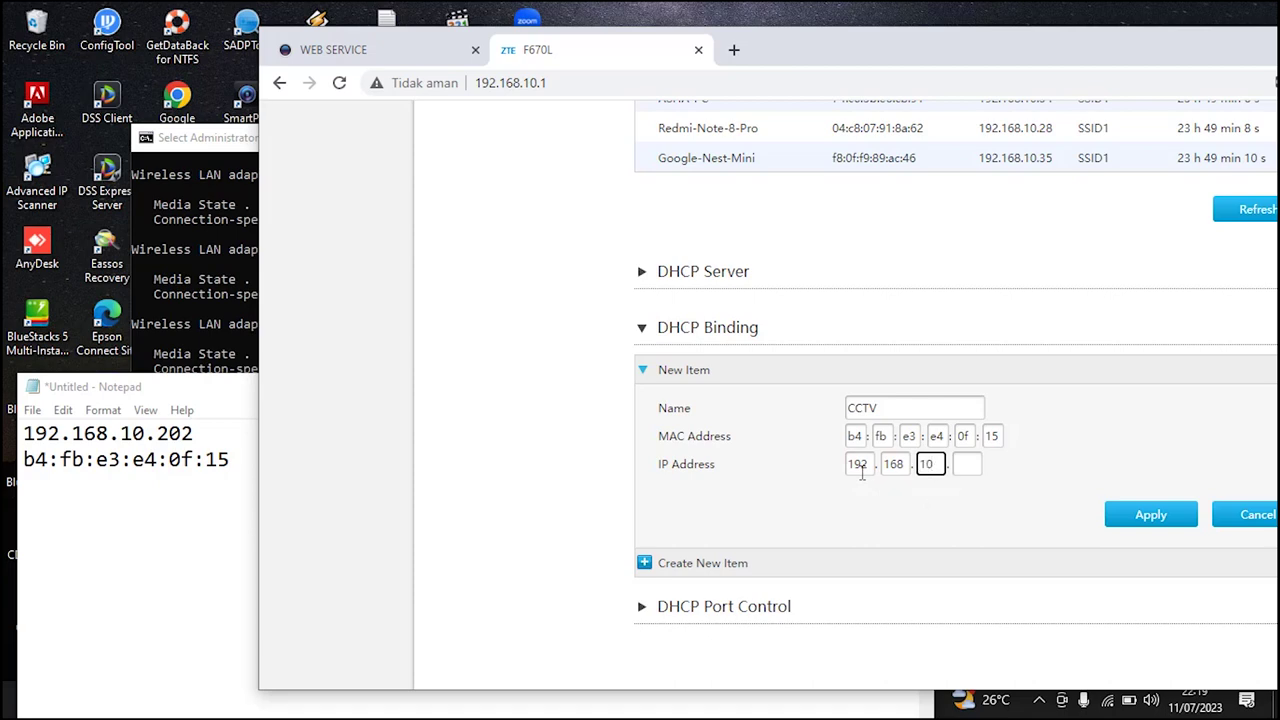
key("period")
type("202")
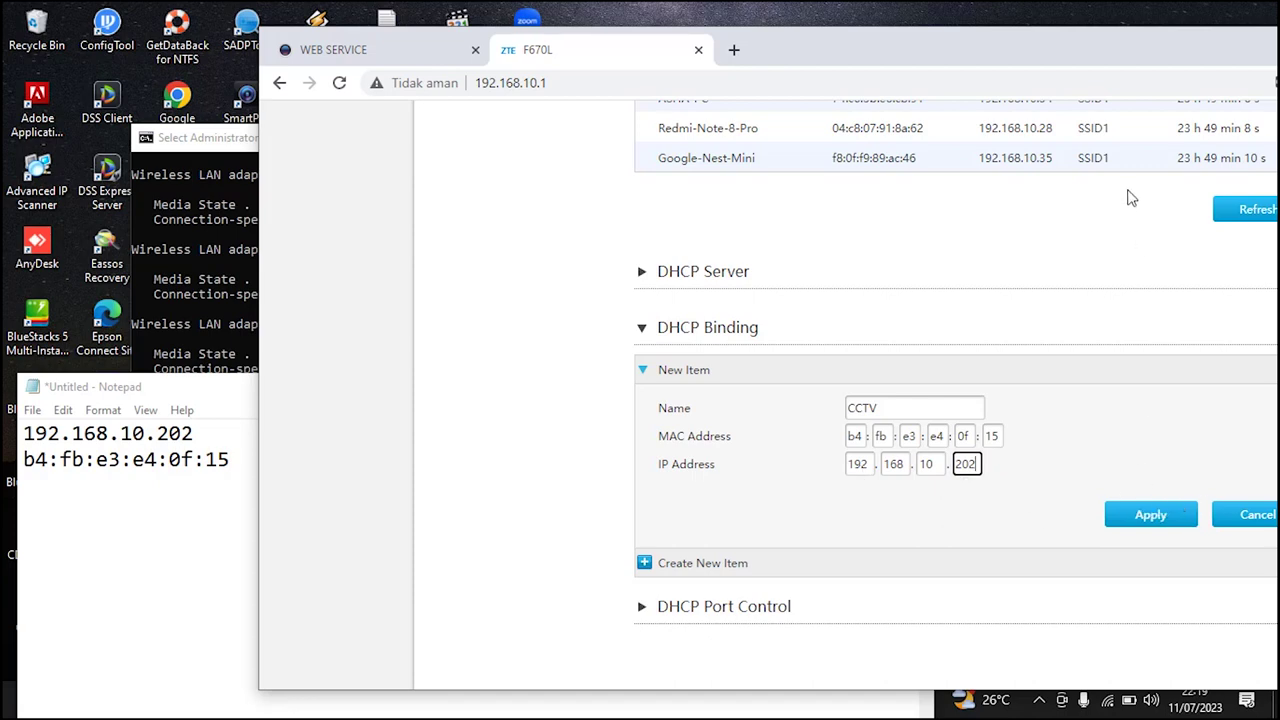
double_click(1077, 57)
Apply the new CCTV DHCP binding.
left_click(910, 486)
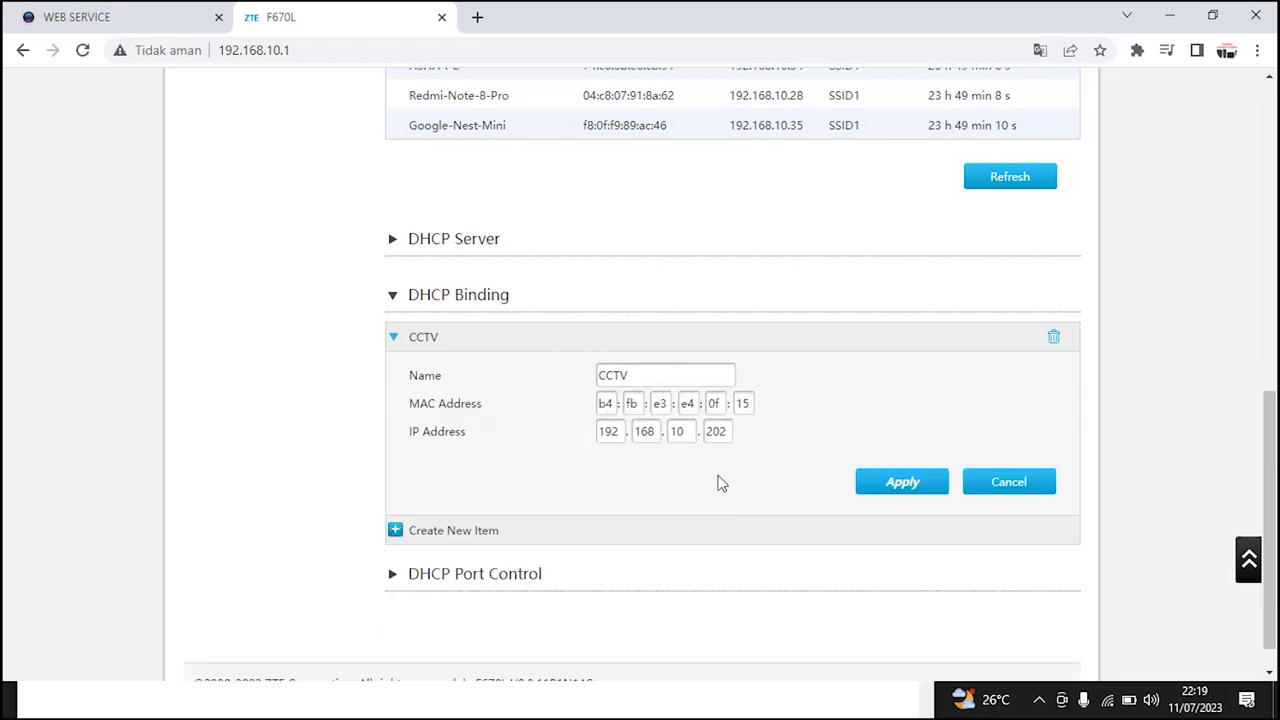
scroll(717, 480, "up", 5)
scroll(634, 483, "down", 3)
scroll(531, 374, "up", 2)
Refresh the Allocated Address (DHCP) table twice to review clients 192.168.10.20–.35.
left_click(1012, 645)
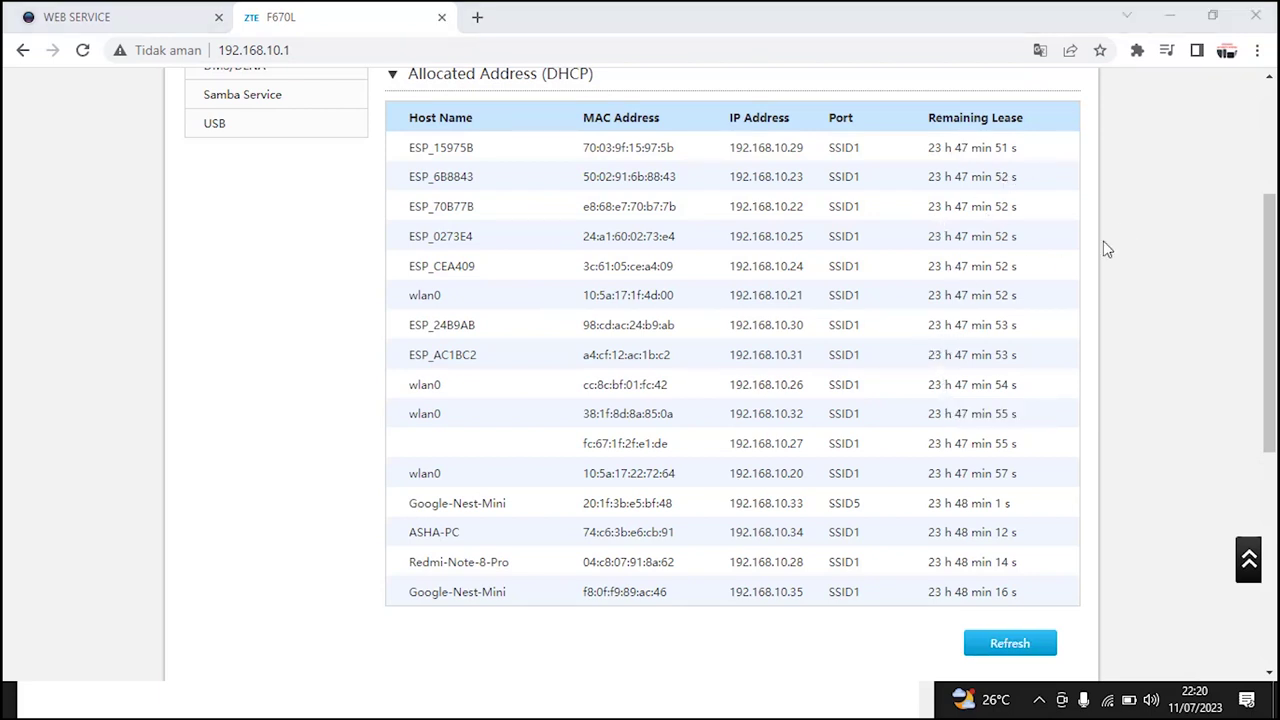
left_click_drag(920, 148, 1020, 410)
left_click(1015, 443)
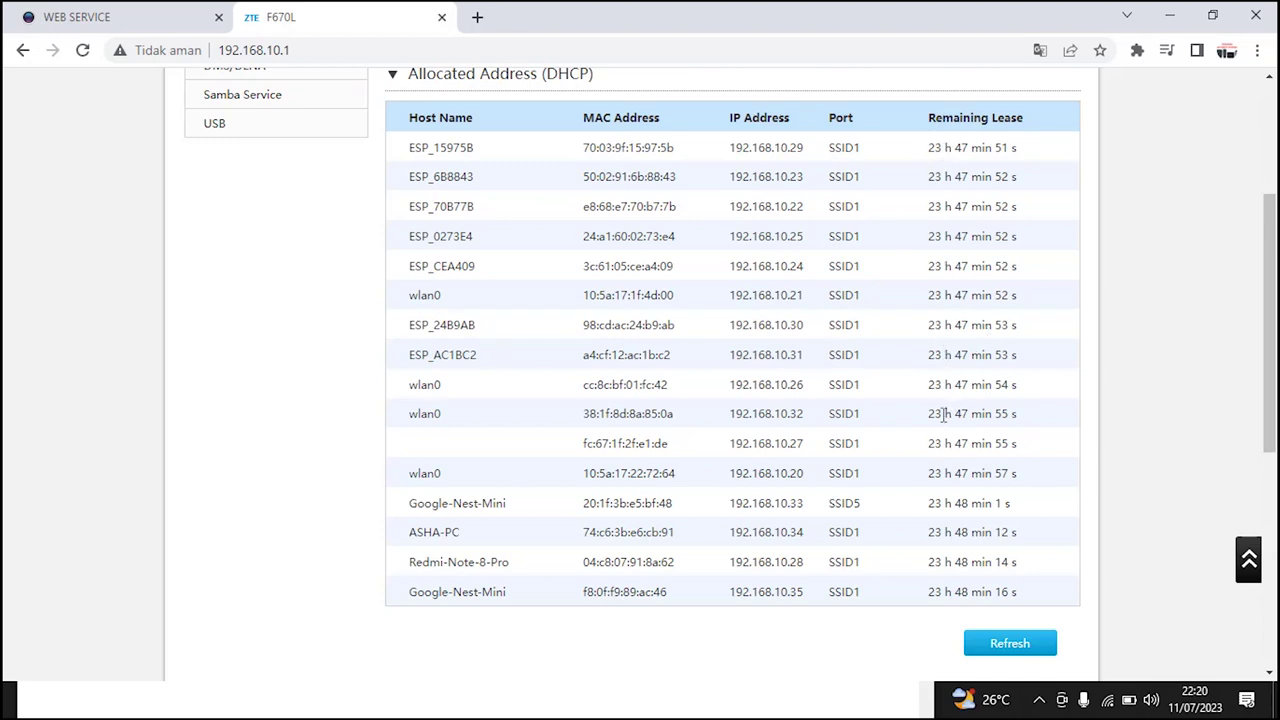
left_click(1020, 648)
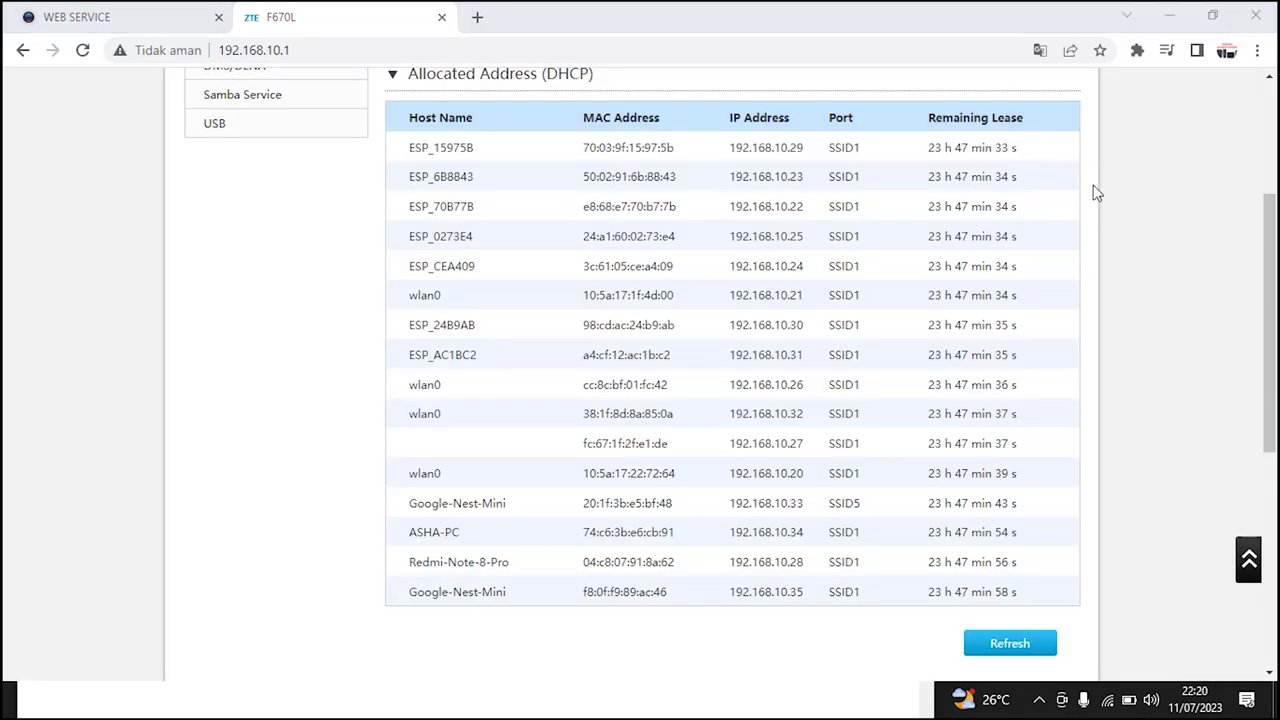
left_click(1077, 389)
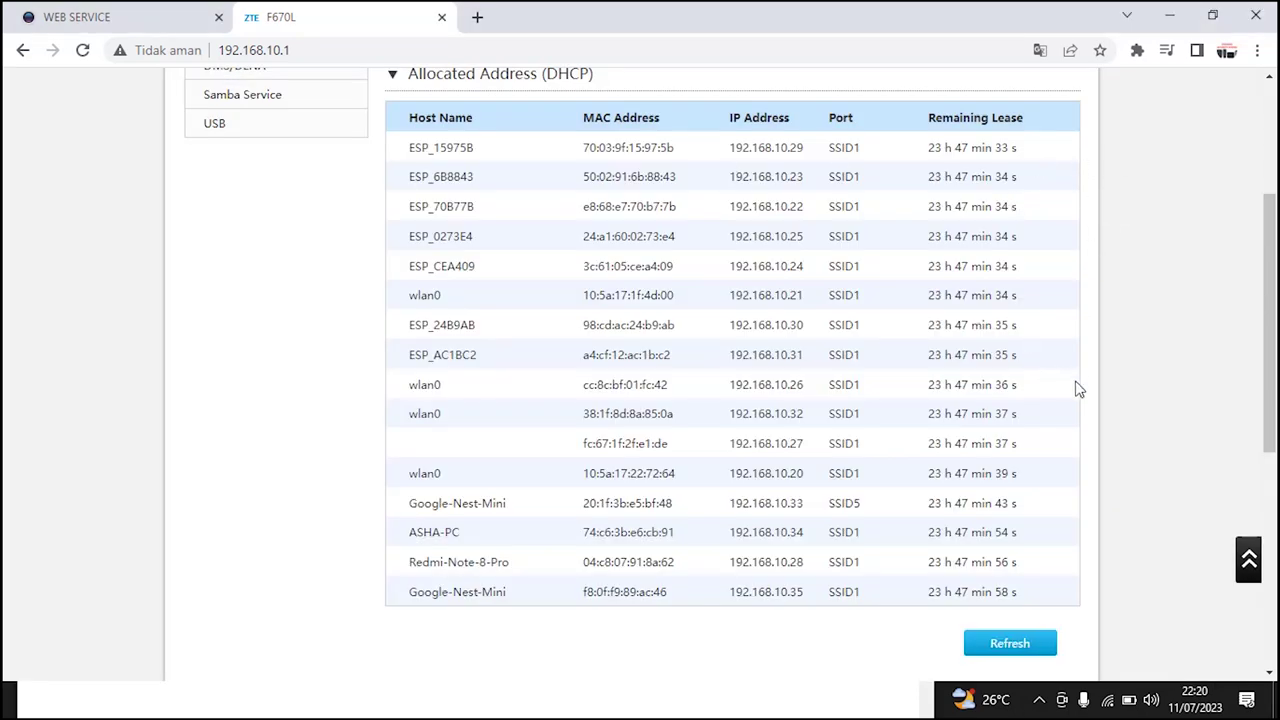
scroll(1077, 389, "up", 3)
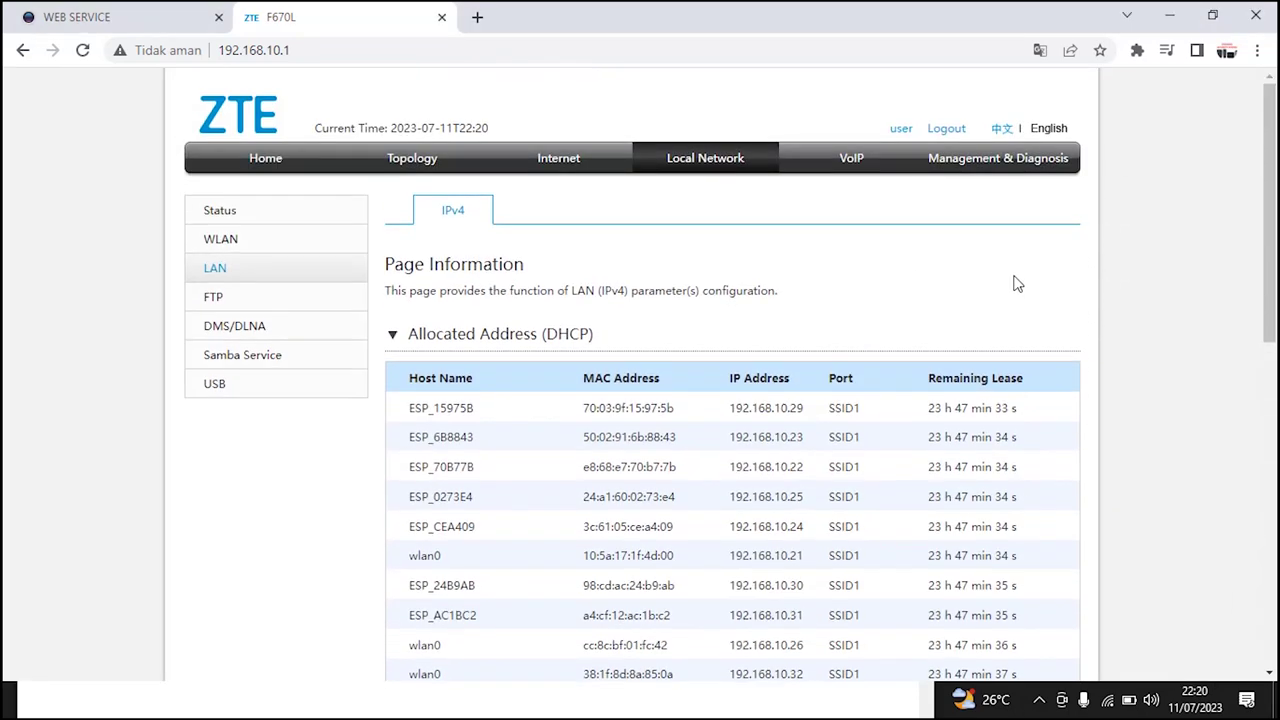
Reboot the router from Management & Diagnosis > System Management, confirming with OK.
left_click(1030, 168)
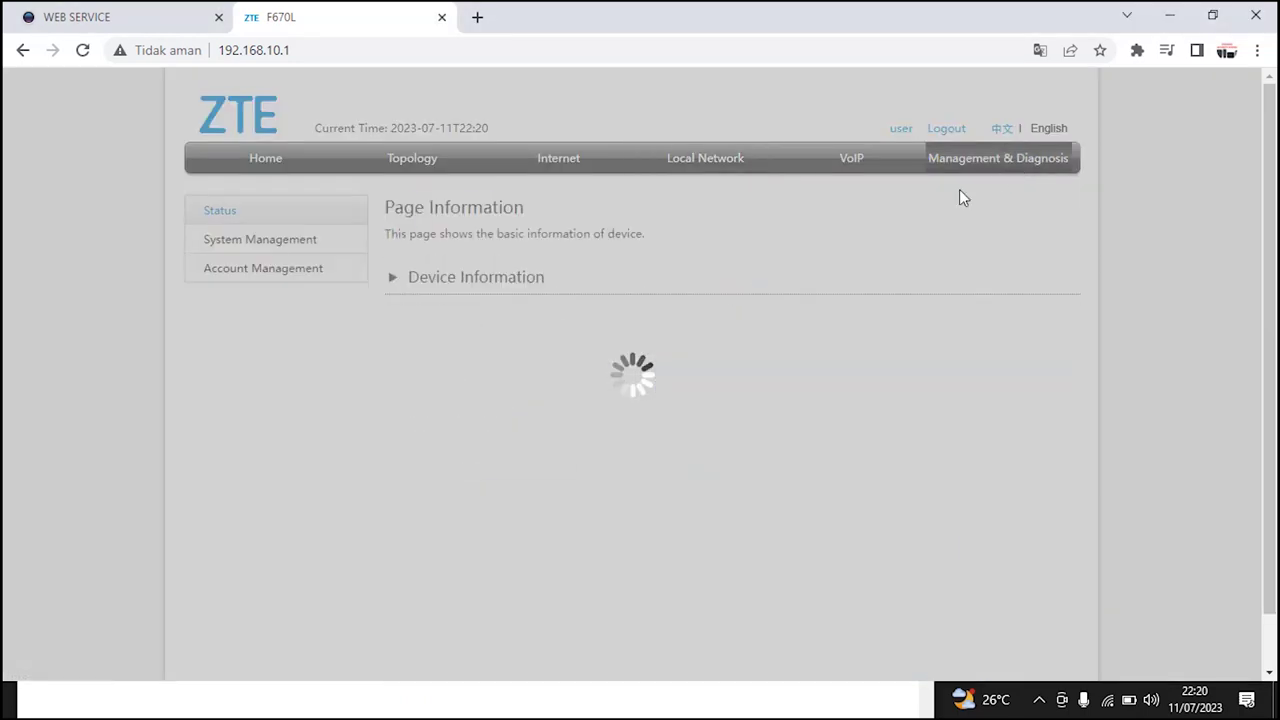
left_click(280, 245)
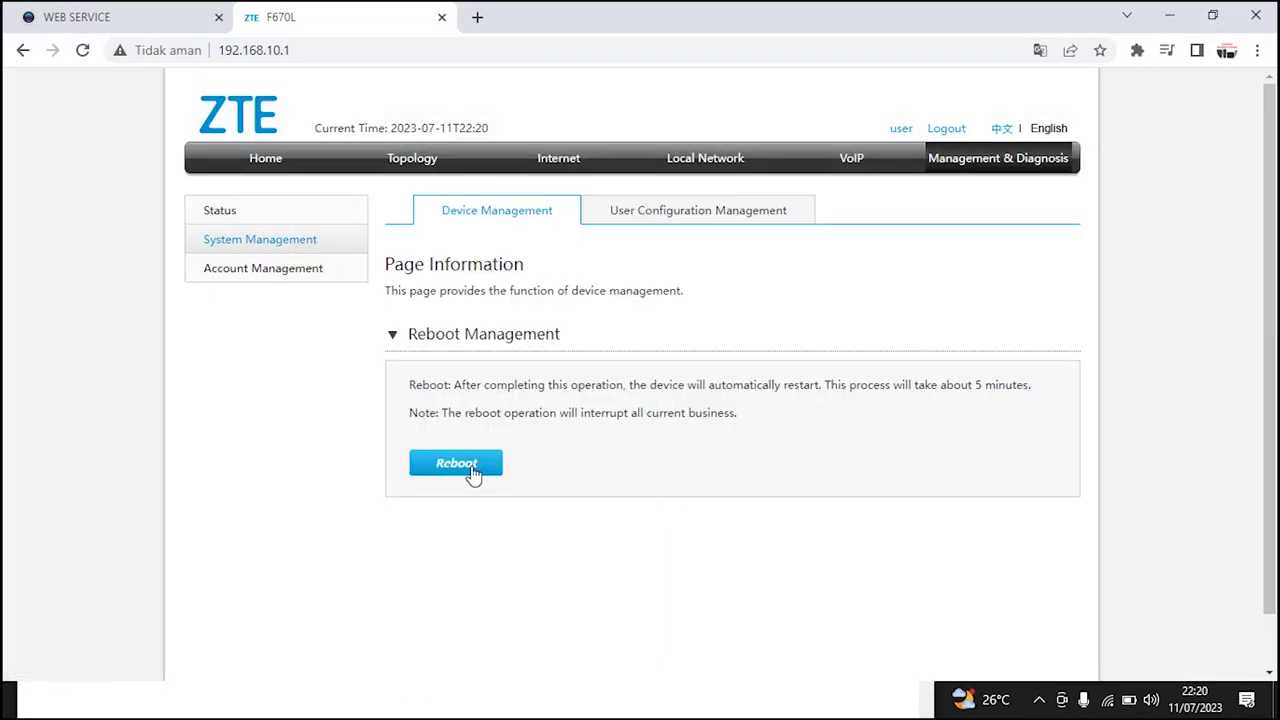
left_click(470, 468)
left_click(620, 393)
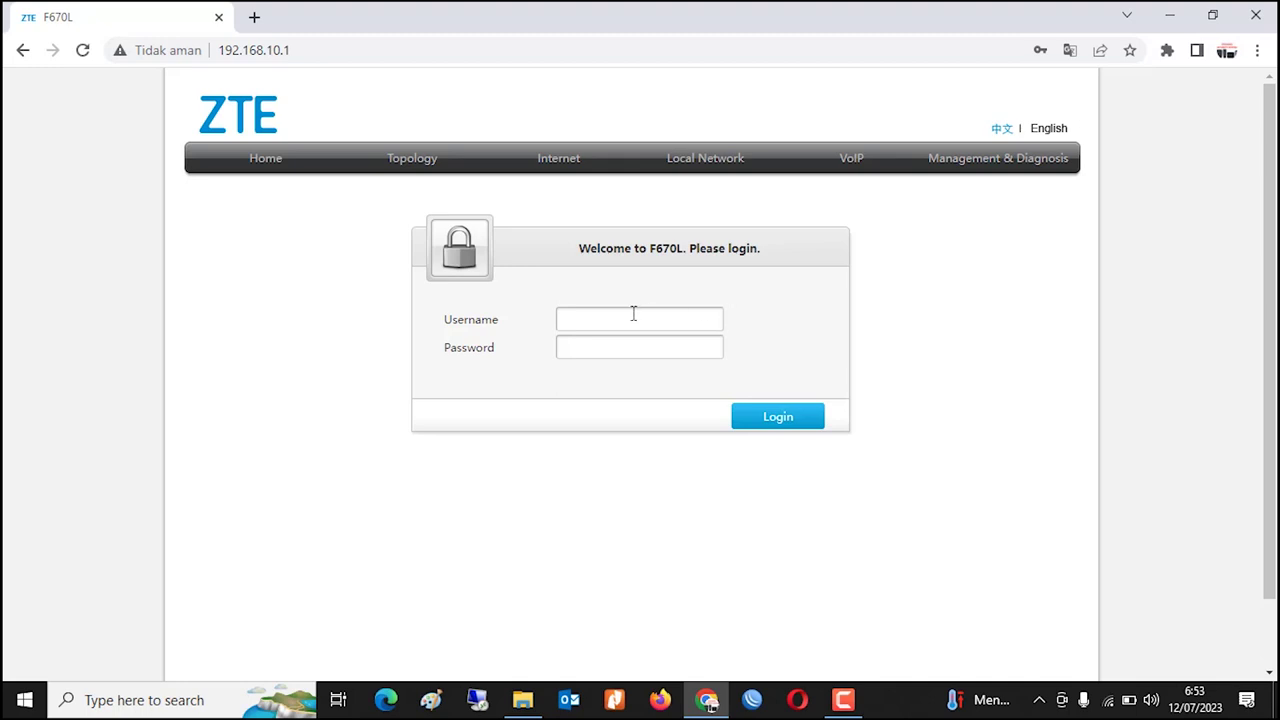
Sign back in with the router's username and password and open the Local Network status page.
left_click(633, 318)
type("user")
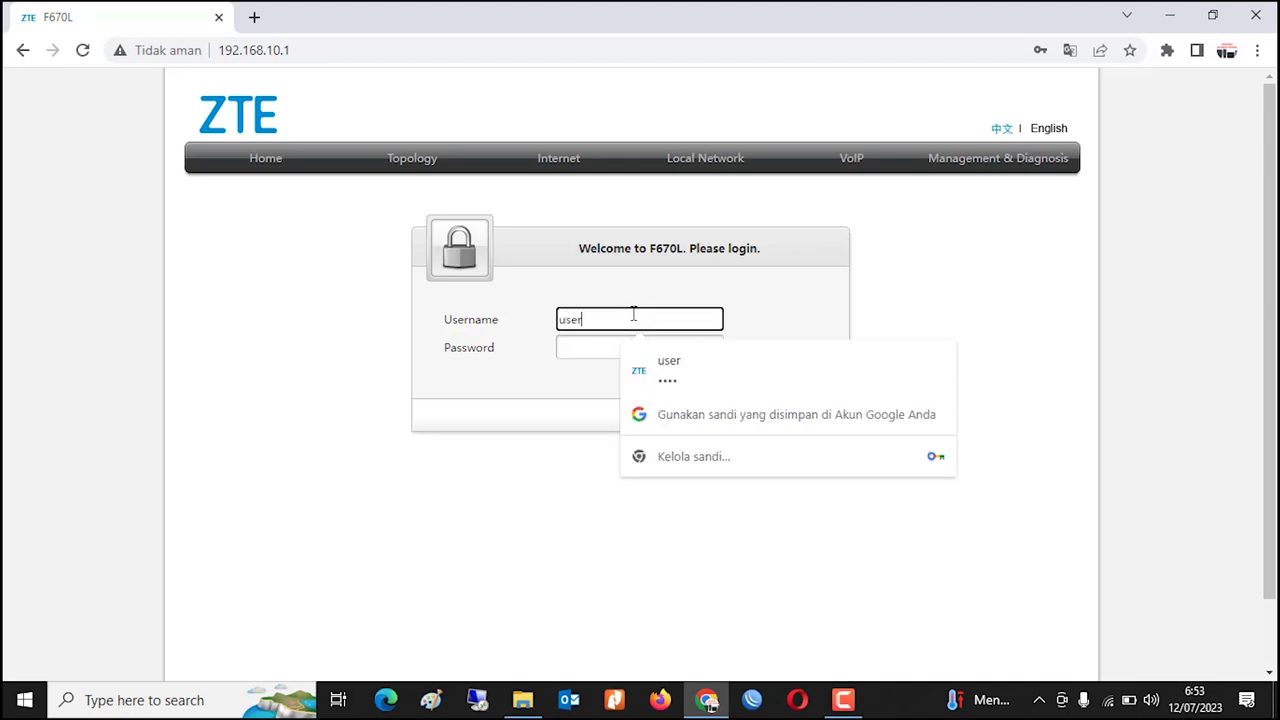
key("Tab")
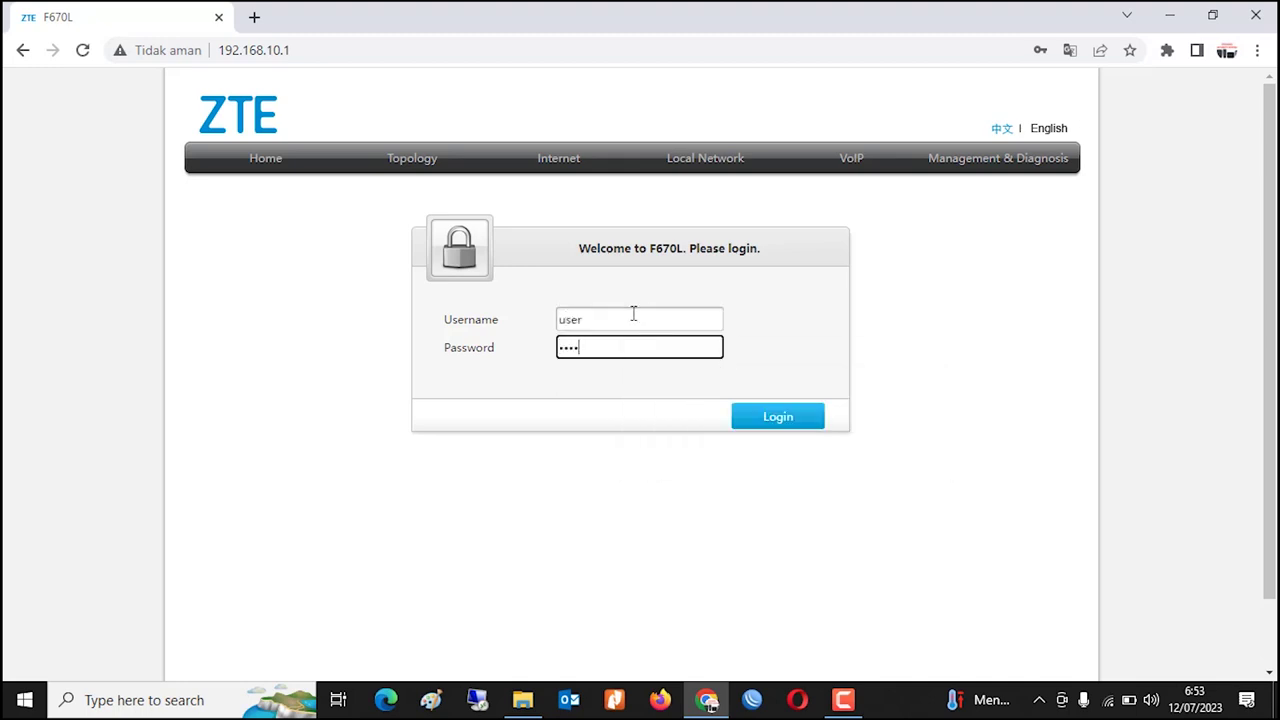
key("Return")
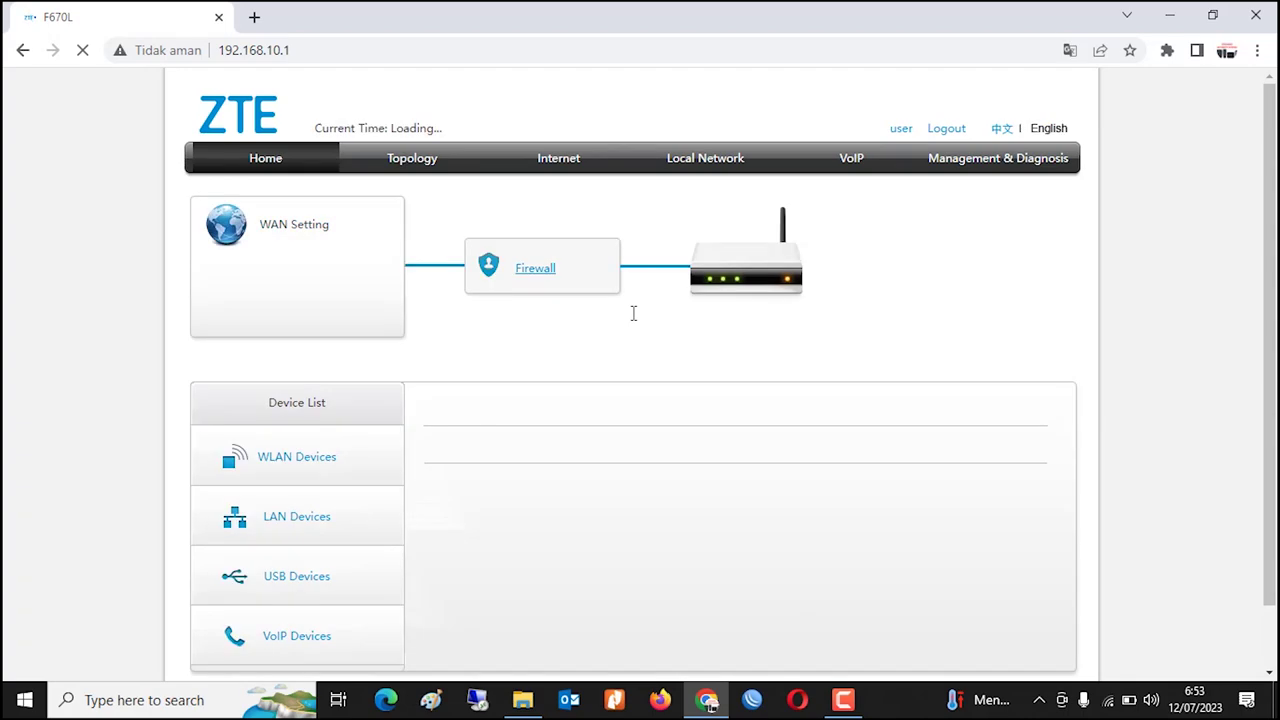
left_click(787, 322)
left_click(710, 164)
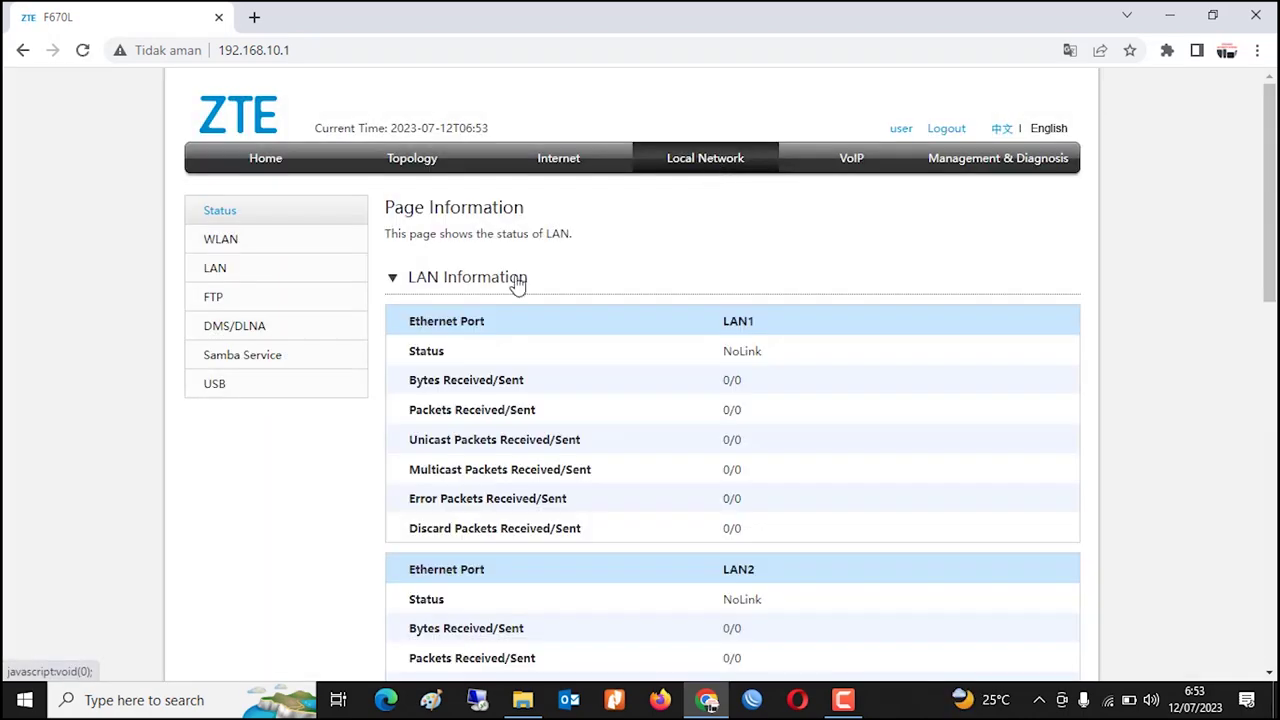
Refresh the LAN DHCP table and confirm the camera holds 192.168.10.202 on LAN3 with an Infinity lease.
left_click(277, 270)
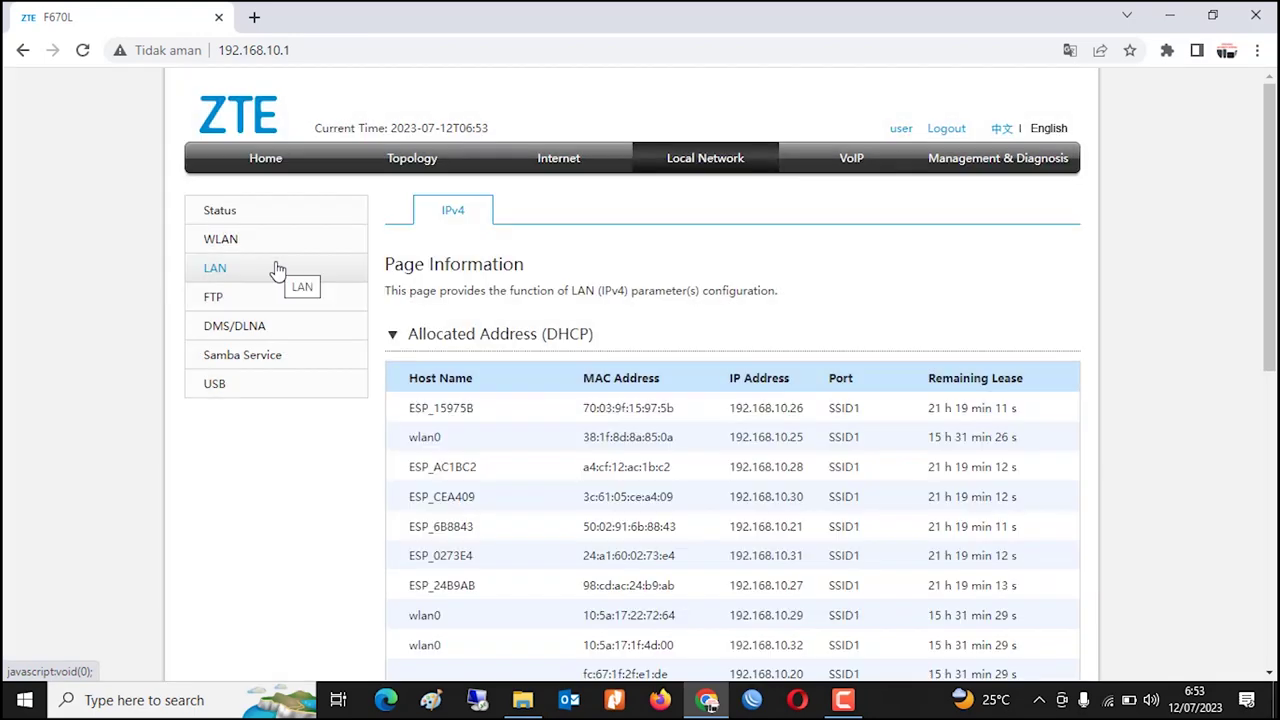
left_click_drag(1271, 160, 1275, 338)
left_click_drag(574, 530, 980, 538)
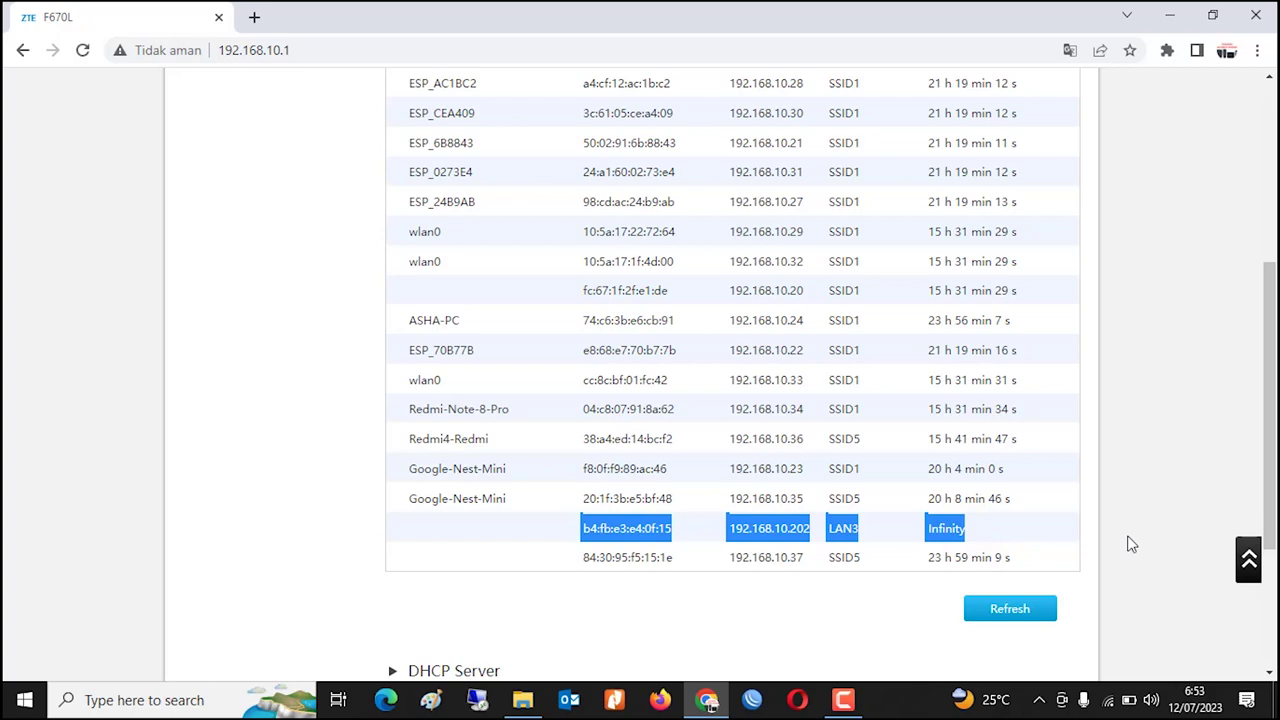
left_click(1035, 610)
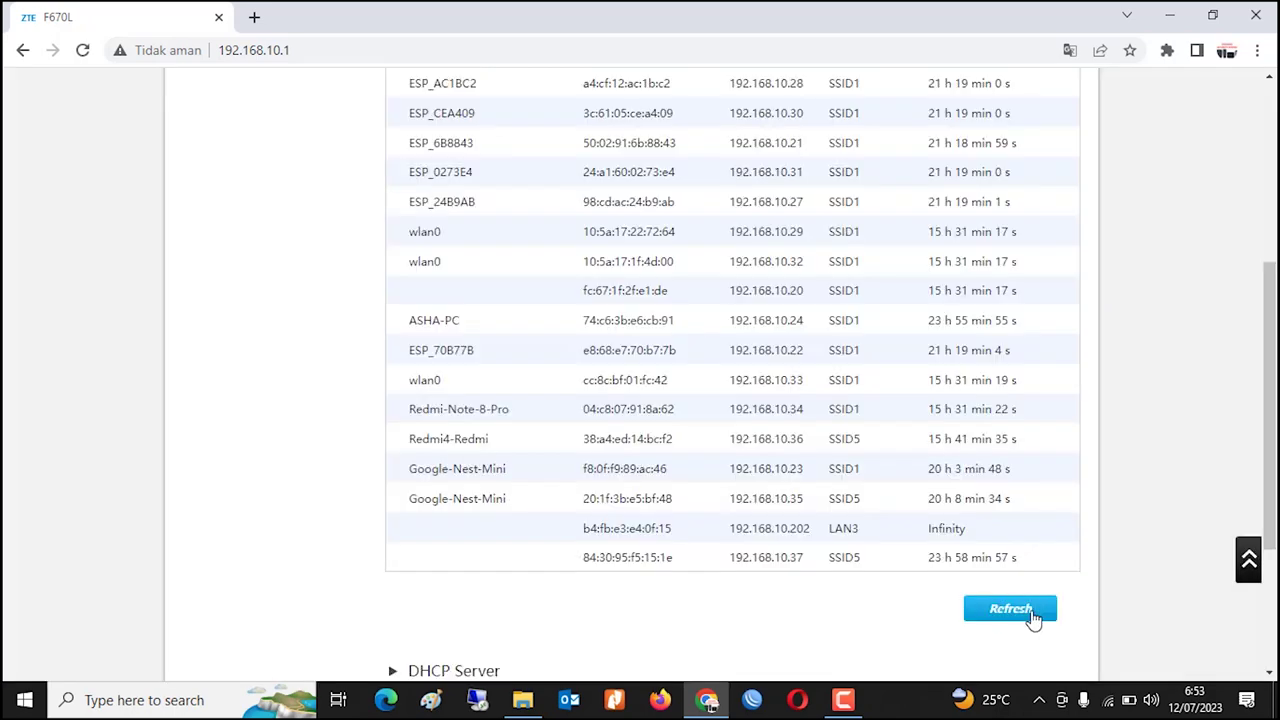
Log out of the router's web interface.
left_click_drag(1273, 440, 1272, 412)
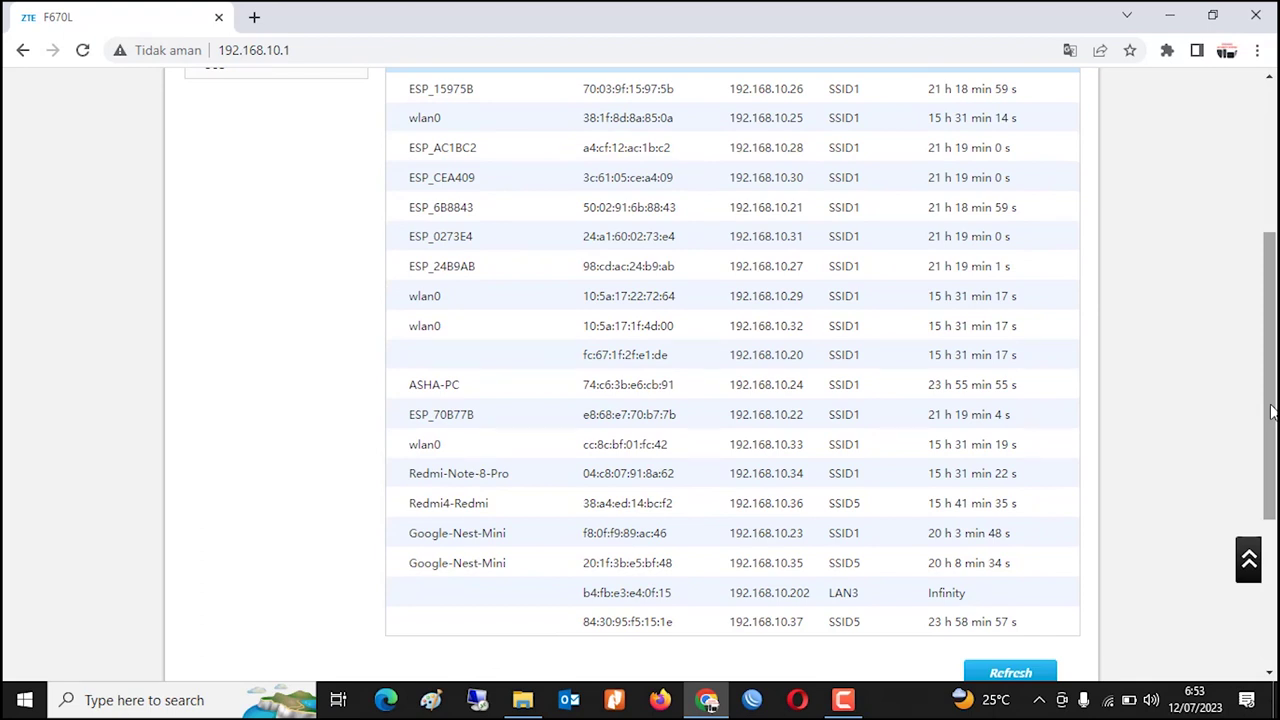
left_click_drag(1272, 412, 1275, 205)
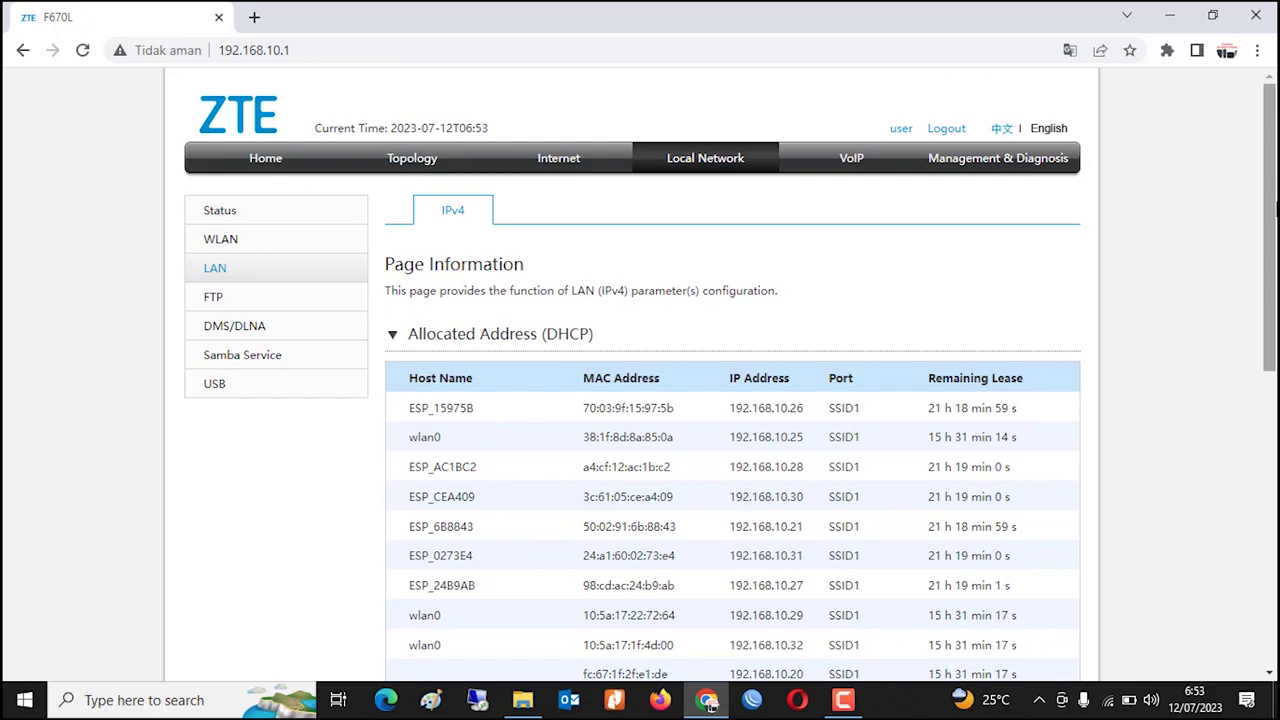
left_click(946, 129)
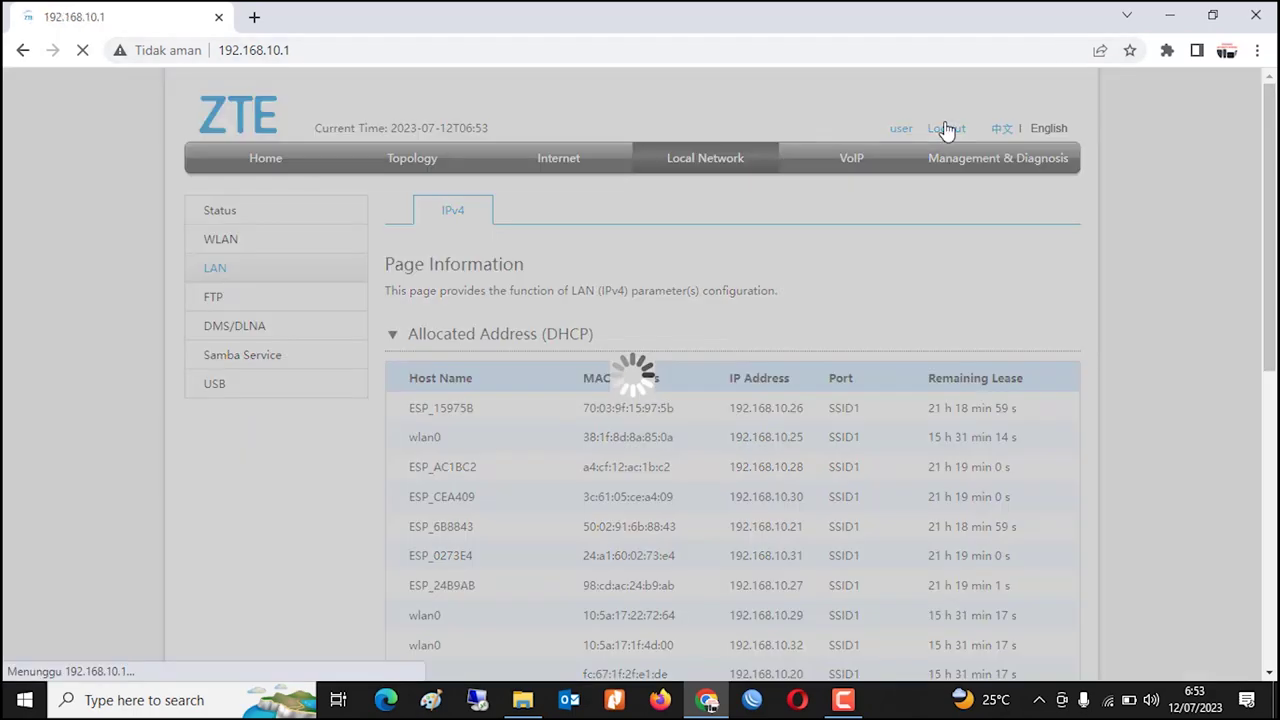